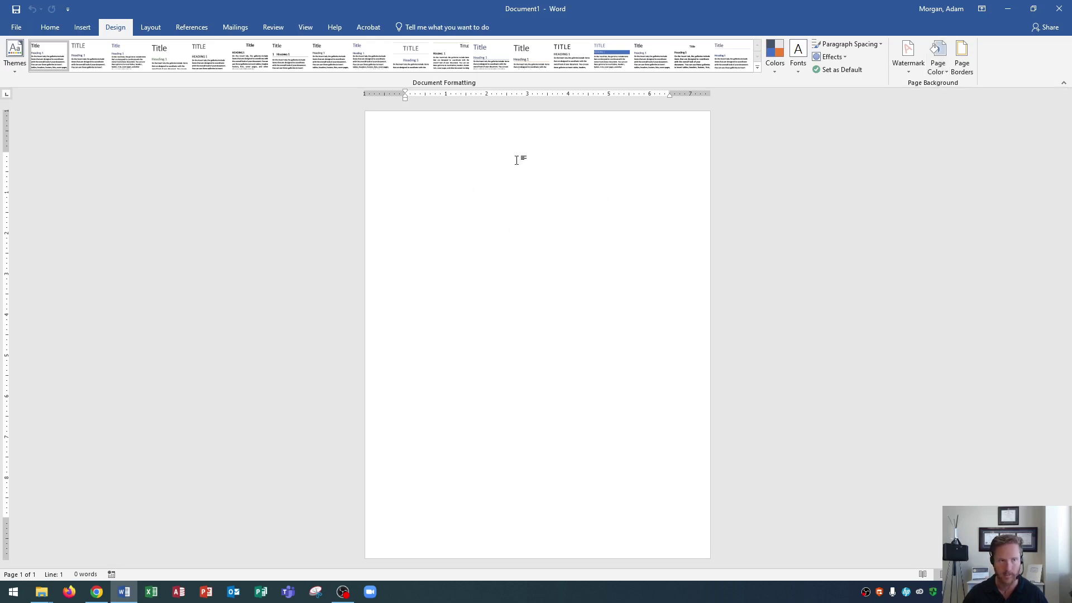
Set the page color to Blue, Accent 1, Lighter 80%
click(938, 59)
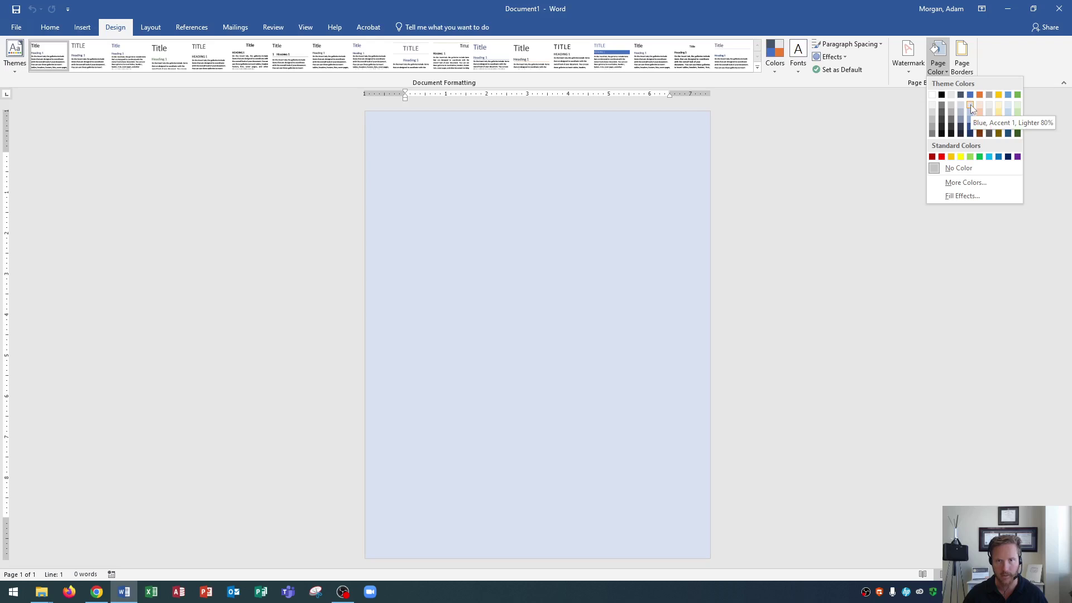
click(970, 105)
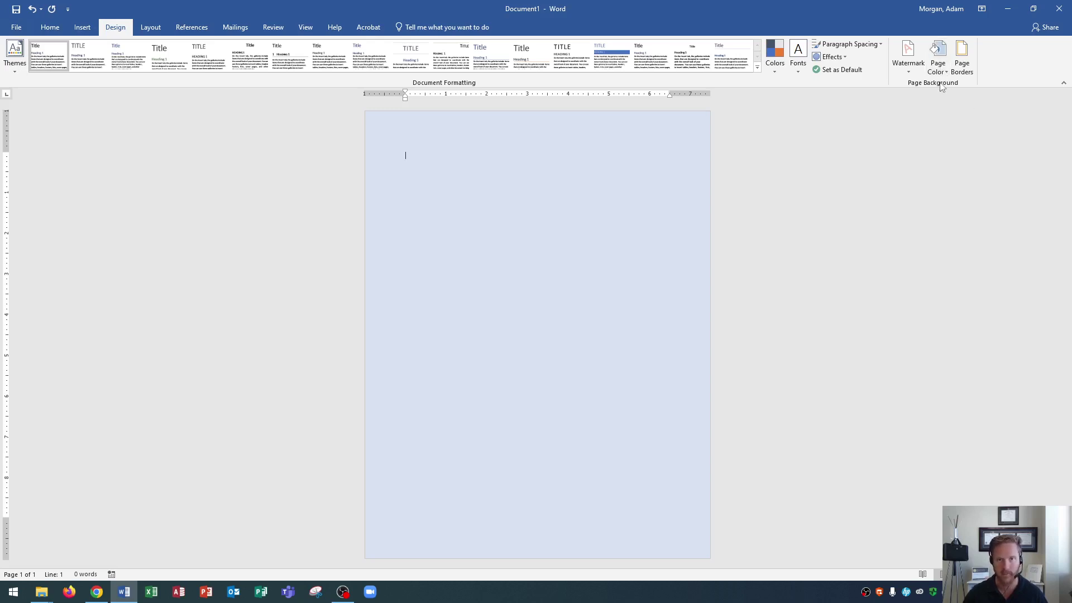
Open the page color's fill effects and set up a two-color gradient with light orange as Color 2
click(941, 71)
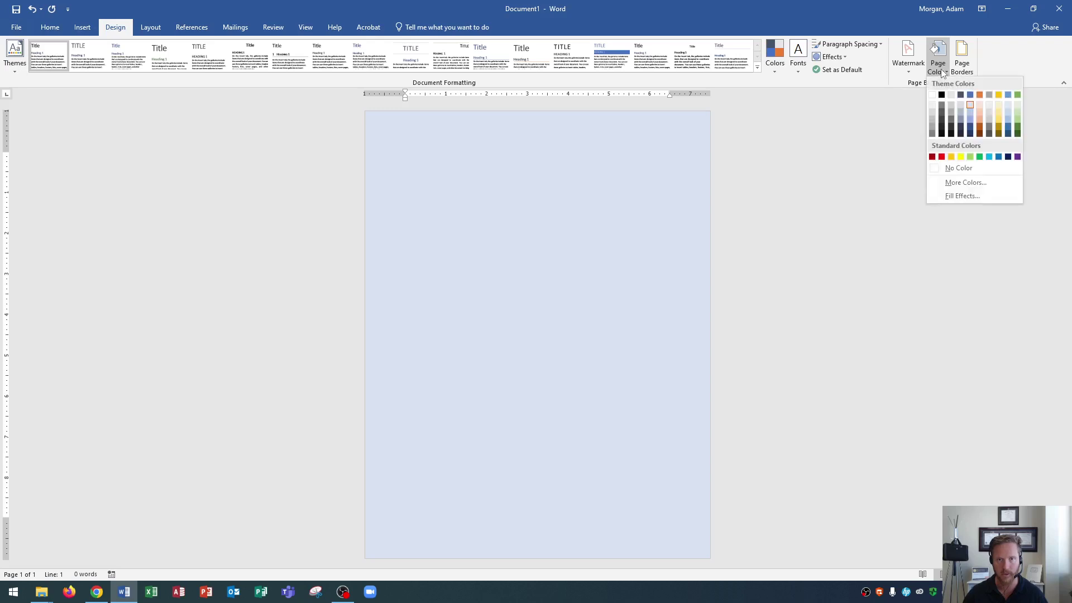
click(952, 198)
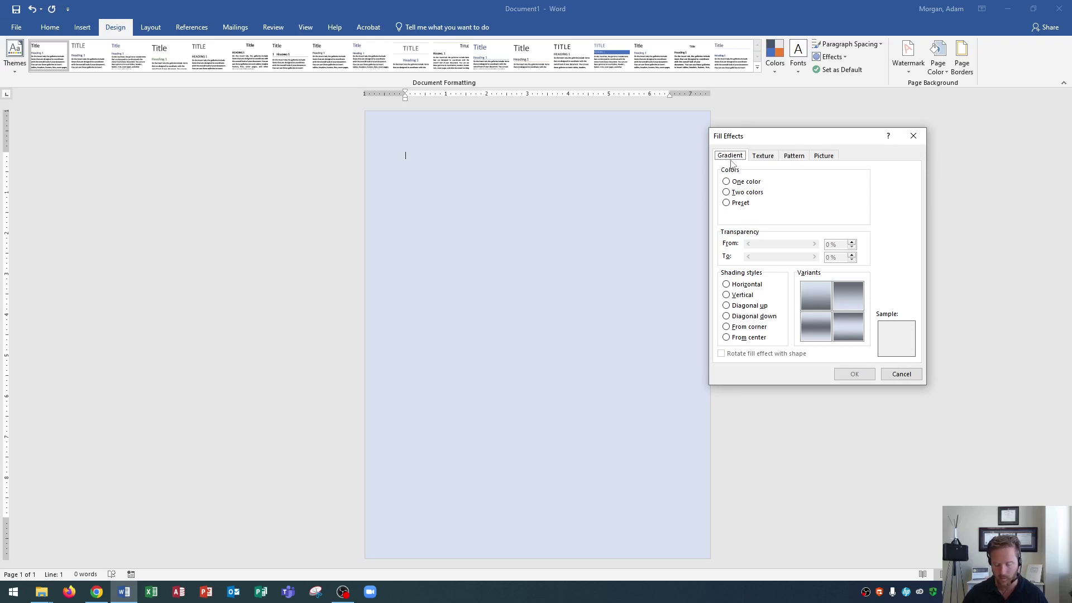
click(727, 182)
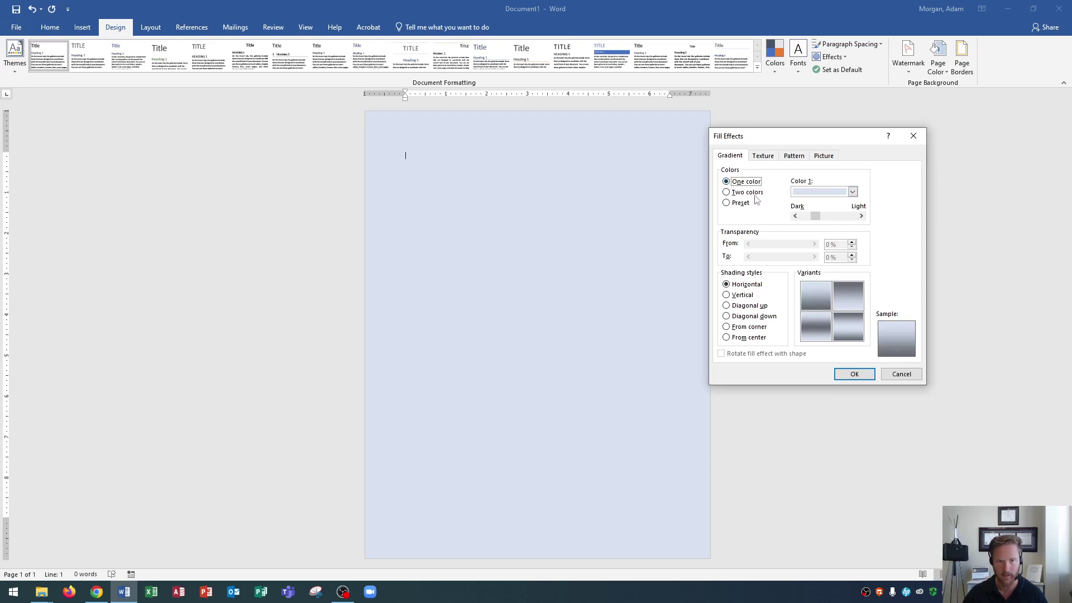
click(727, 193)
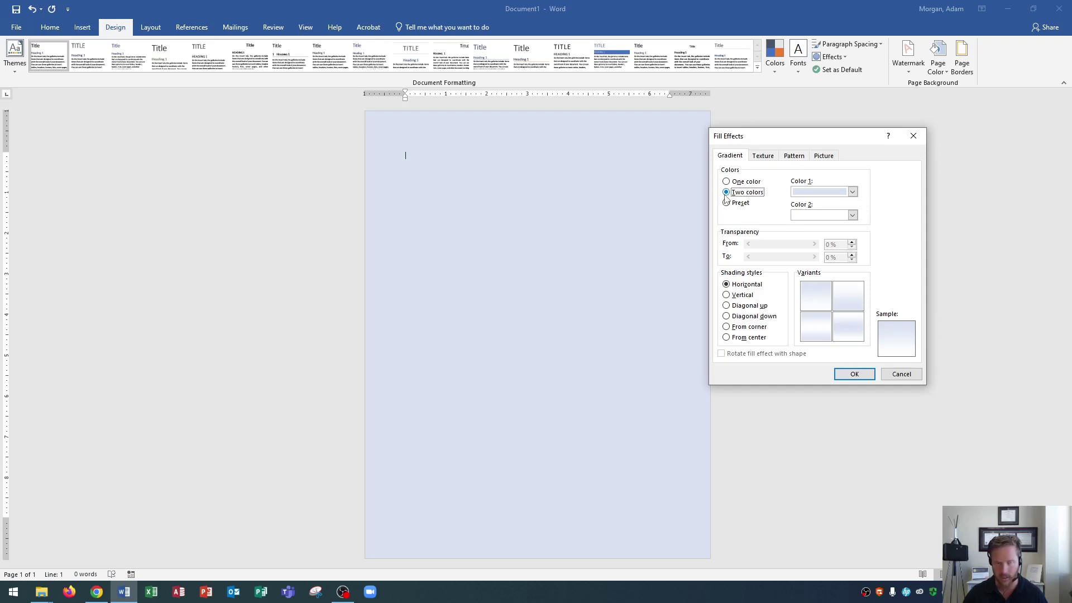
click(853, 216)
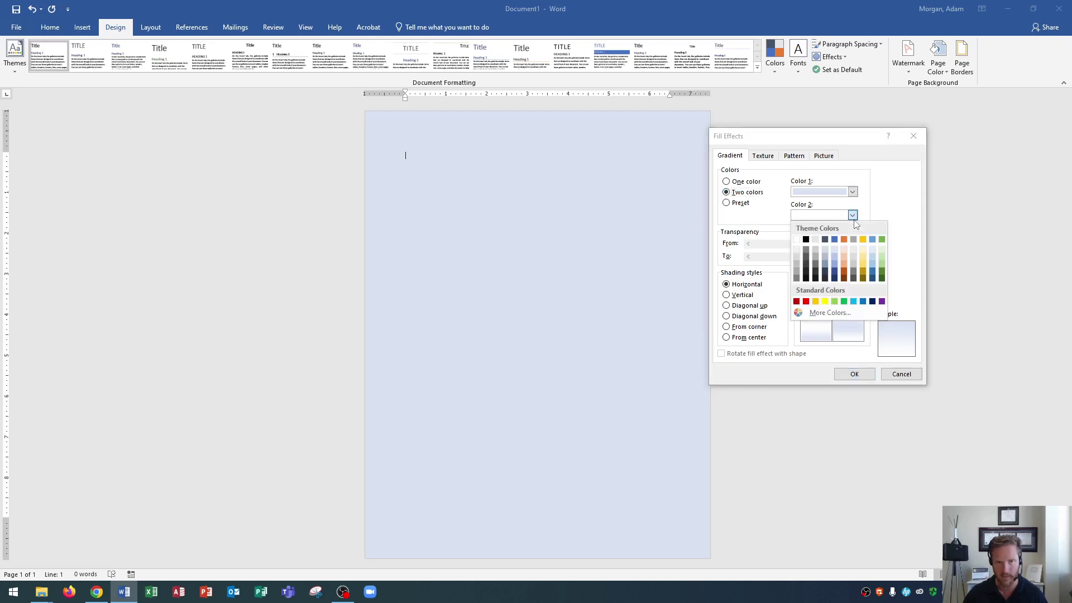
click(843, 250)
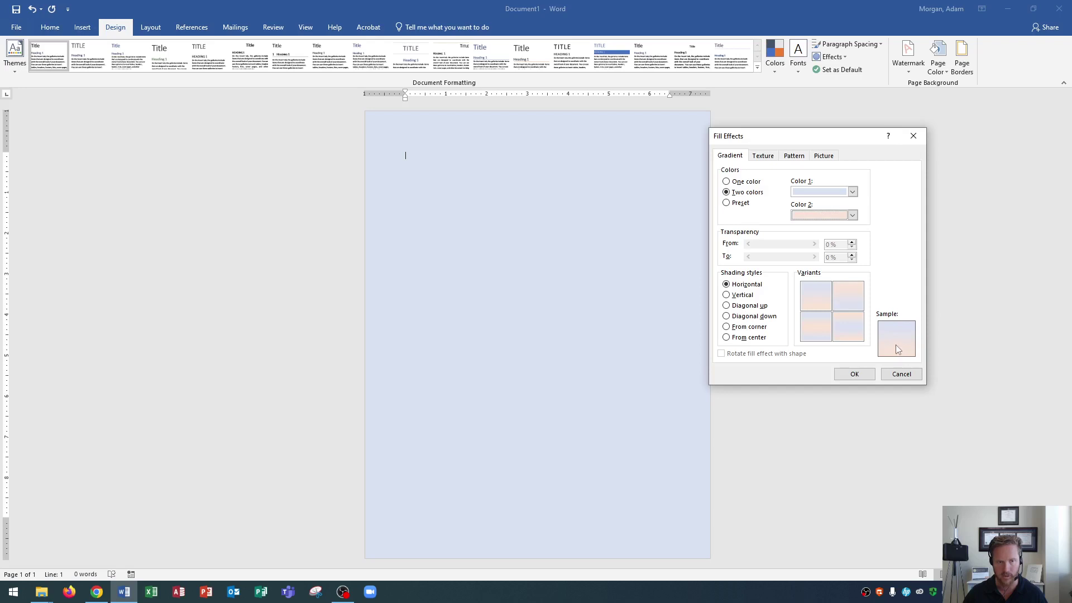
Try the other gradient shading styles, choose From center with the blue-centered variant, and apply the fill to the page
click(726, 296)
click(726, 305)
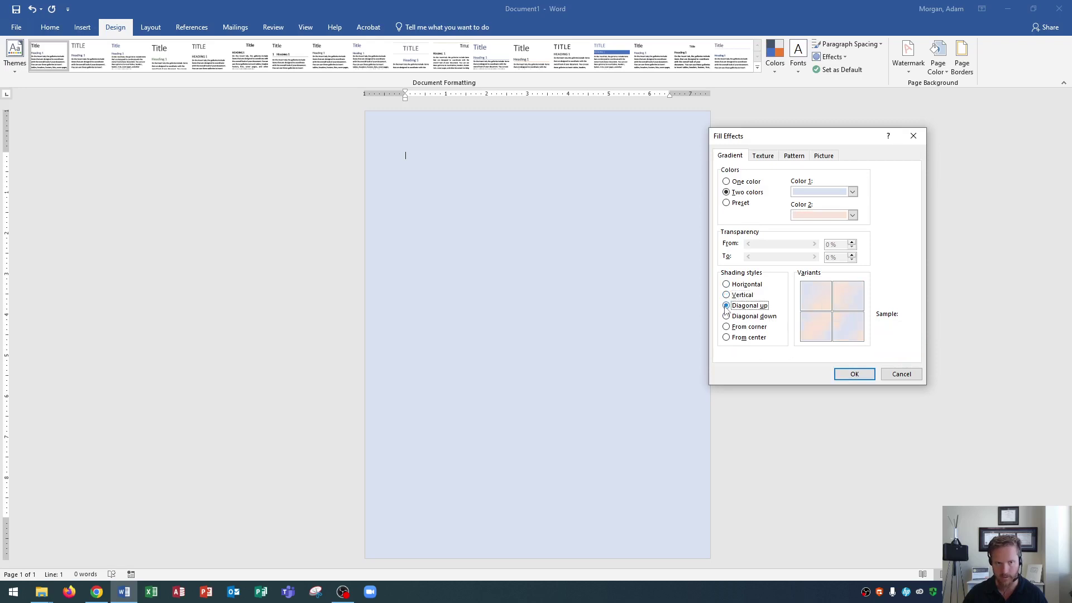
click(726, 316)
click(726, 326)
click(727, 337)
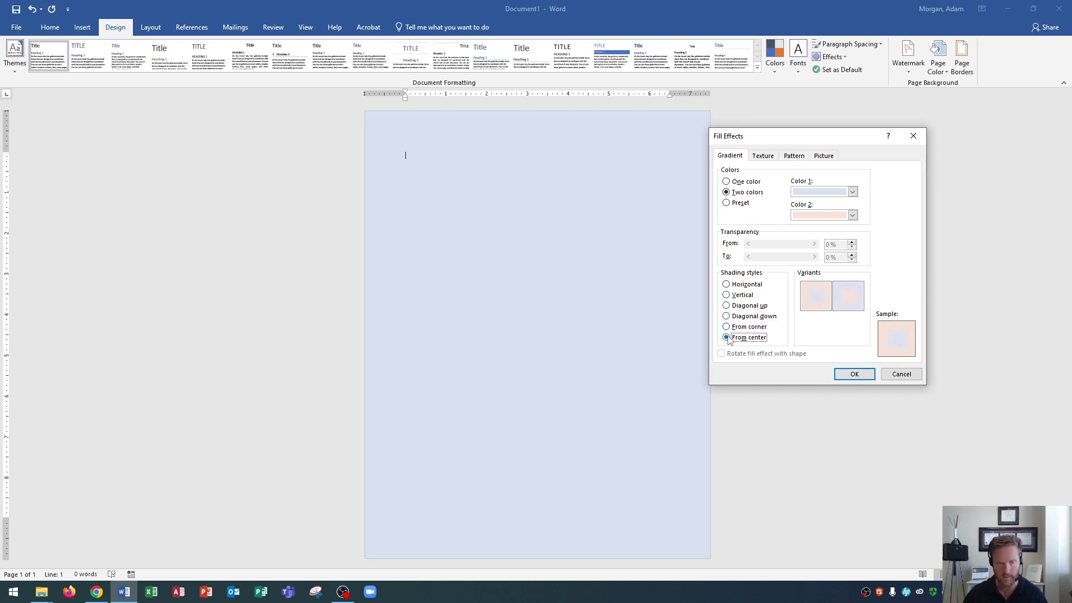
click(847, 297)
click(811, 306)
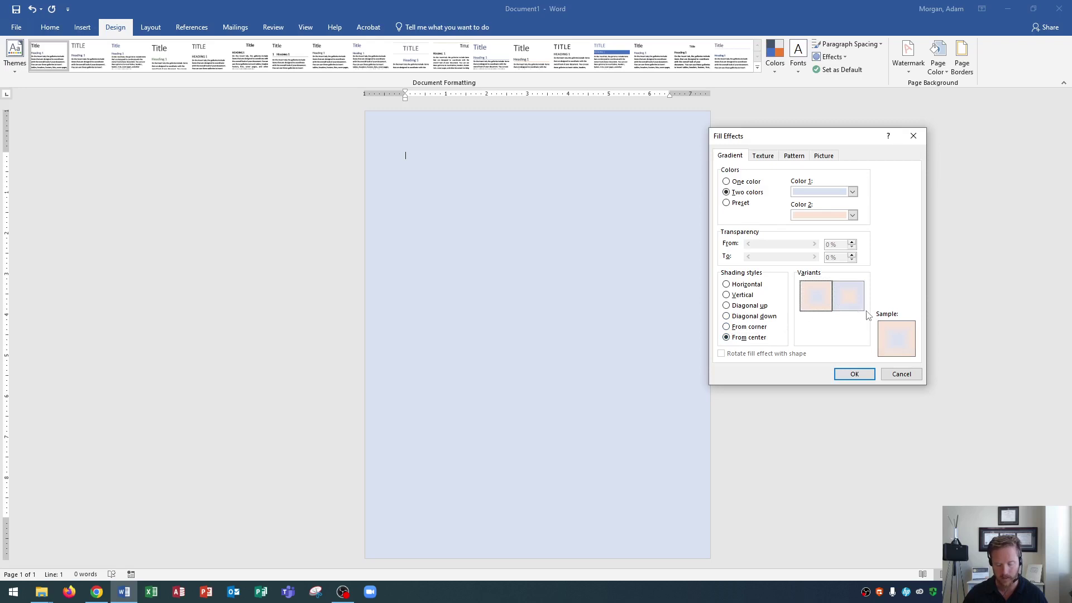
click(854, 374)
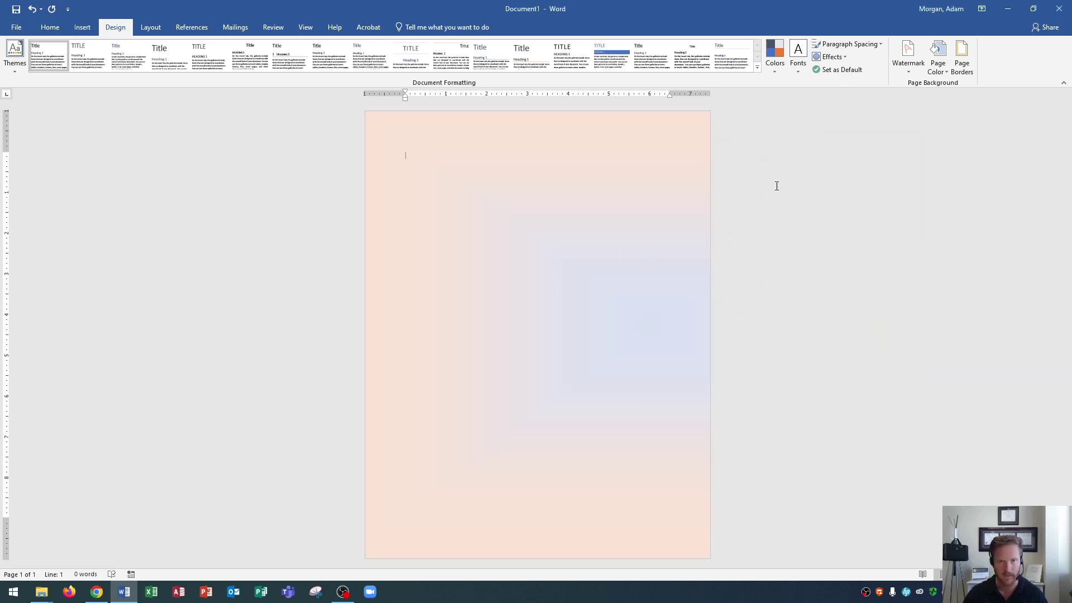
Fill the page background with the Woven mat texture
click(938, 68)
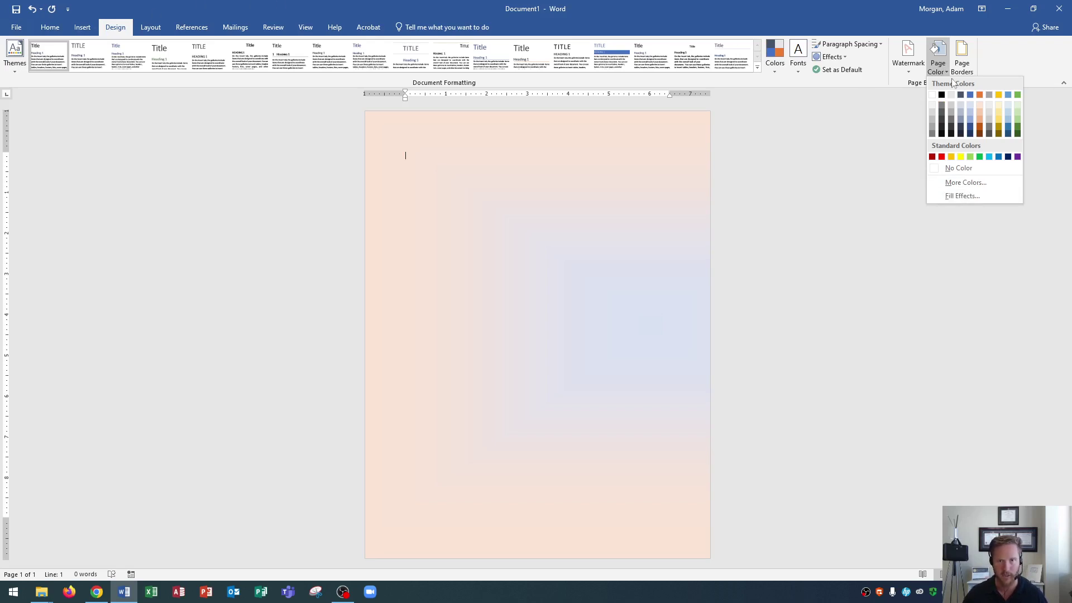
click(962, 196)
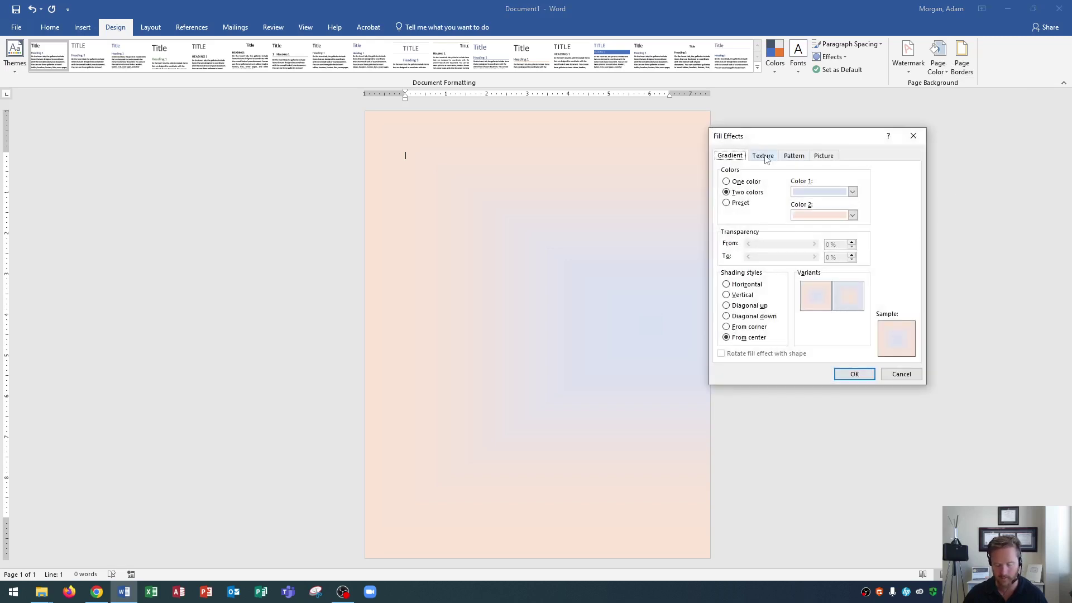
click(765, 156)
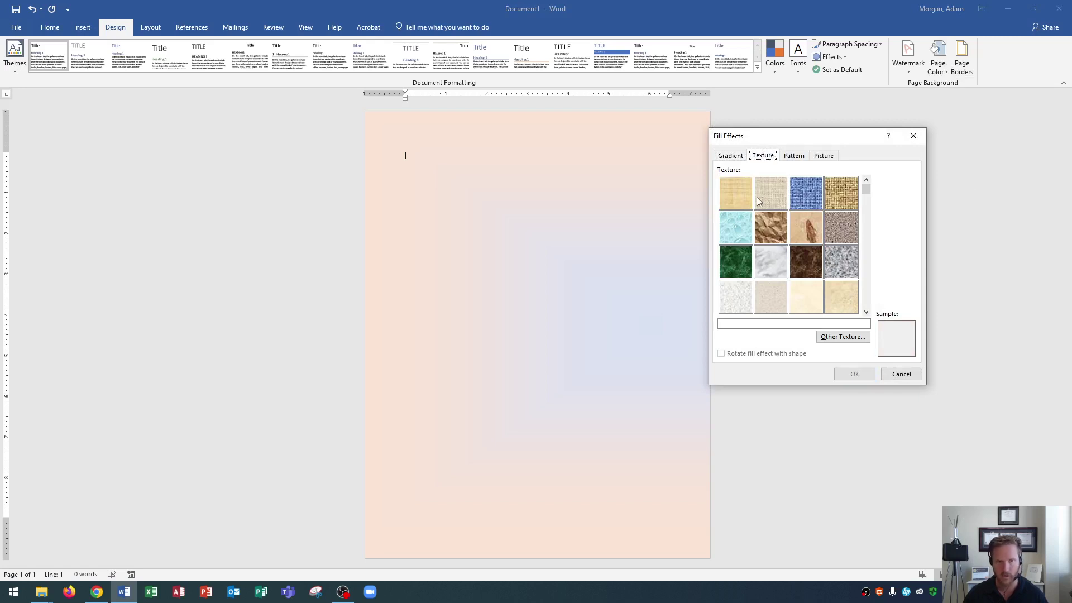
click(808, 231)
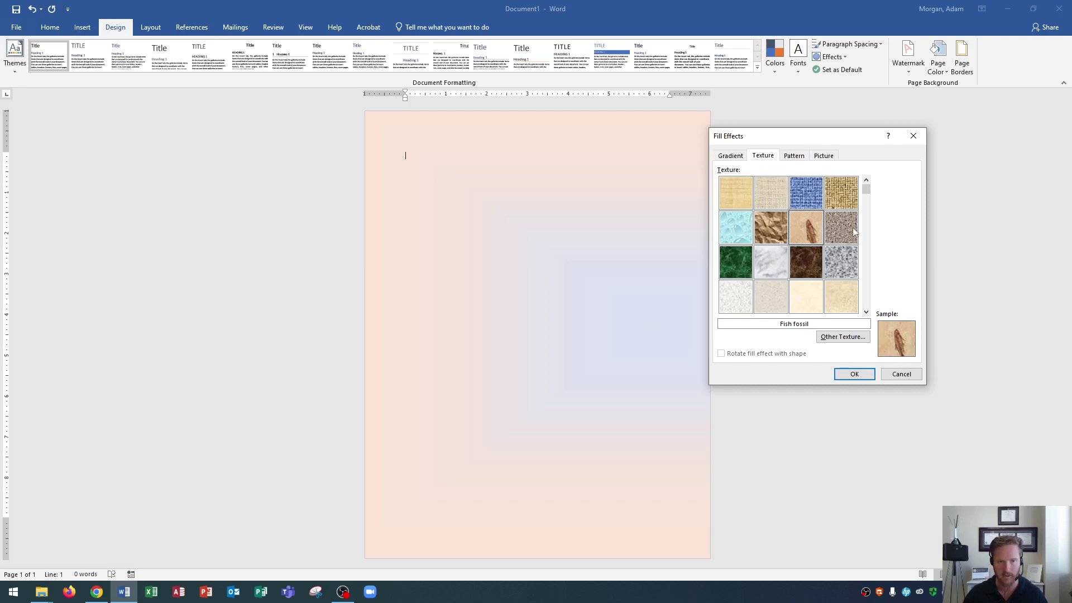
click(866, 312)
drag(866, 306, 859, 169)
click(840, 197)
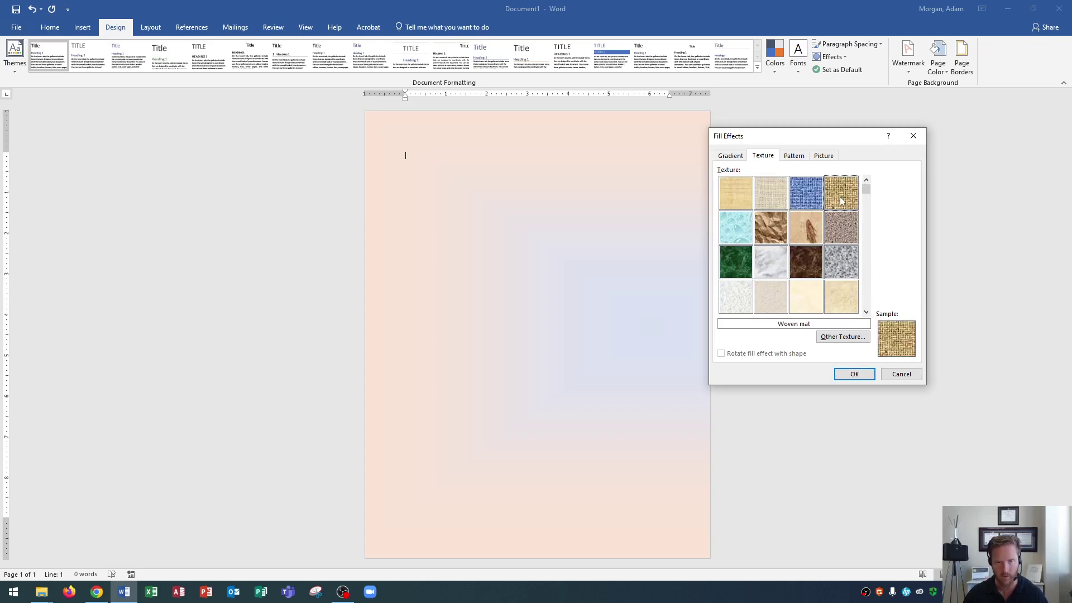
click(856, 375)
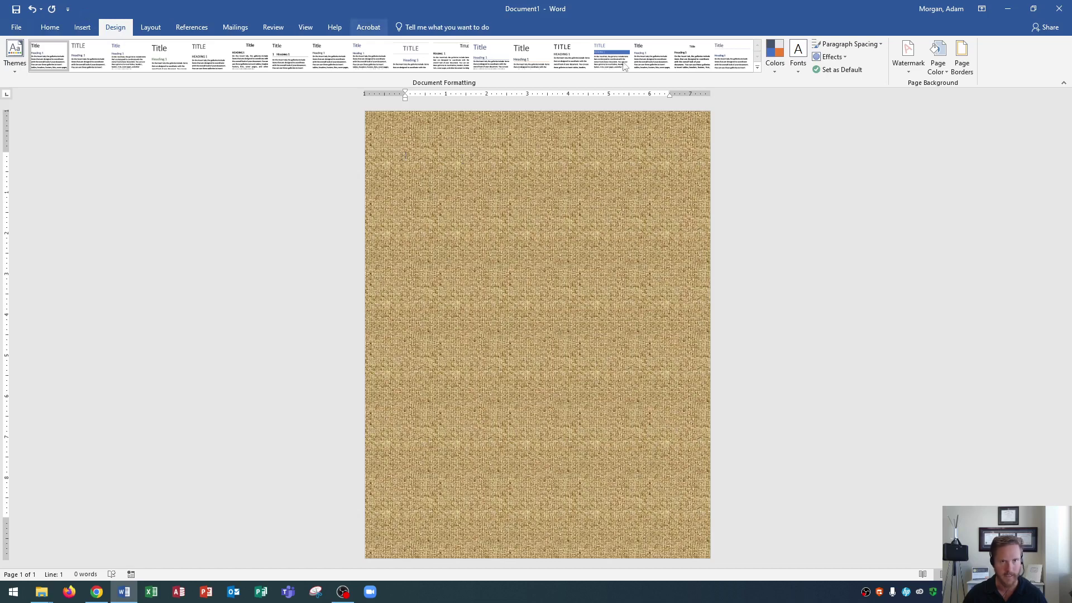
Open the page background's pattern fills, try several patterns, and select Horizontal stripes: Light
click(939, 72)
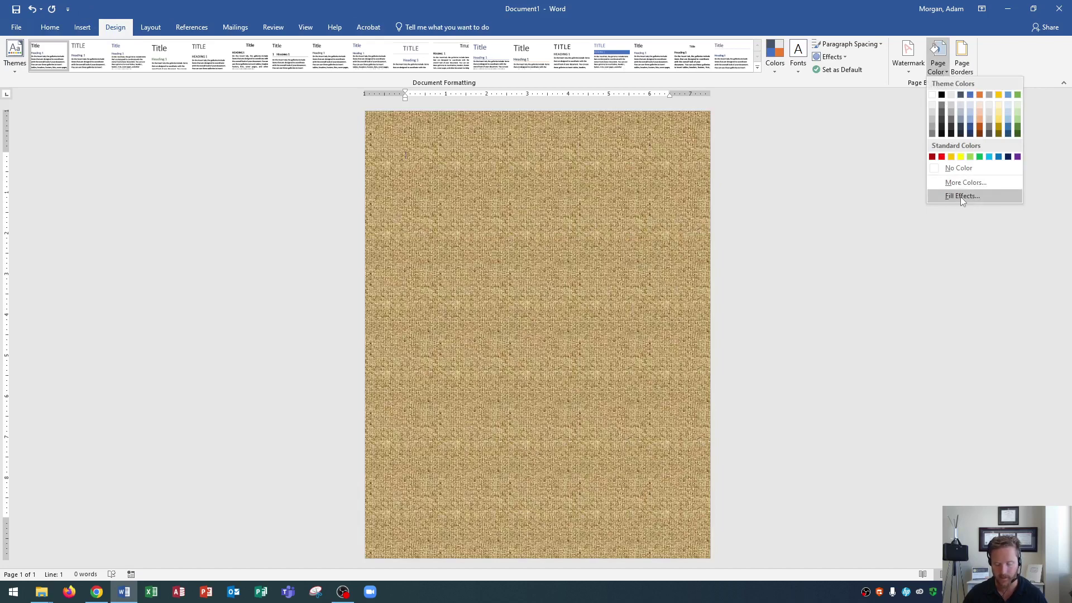
click(961, 198)
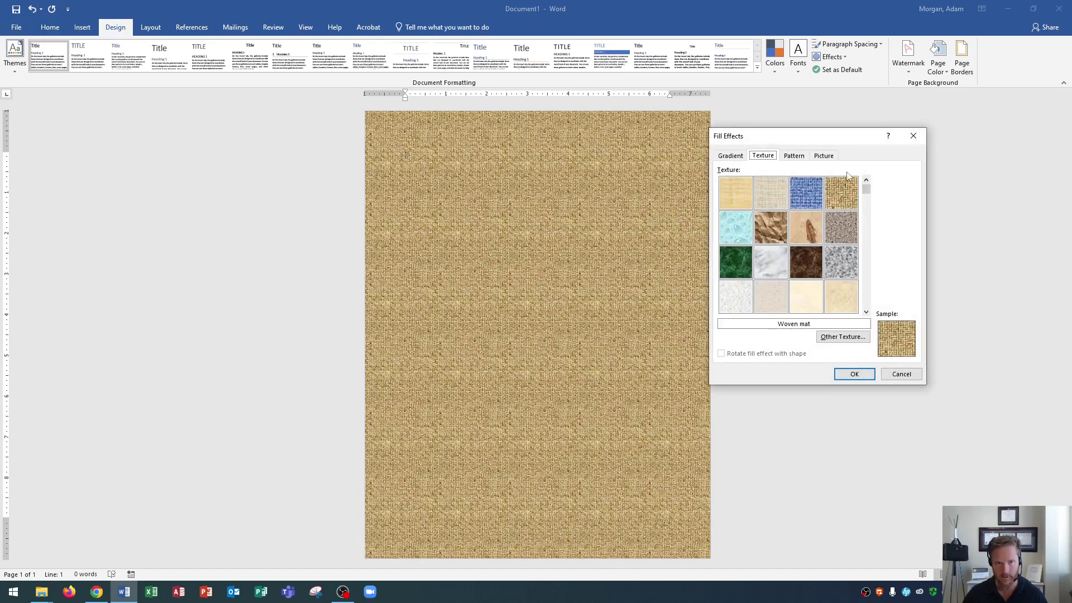
click(807, 160)
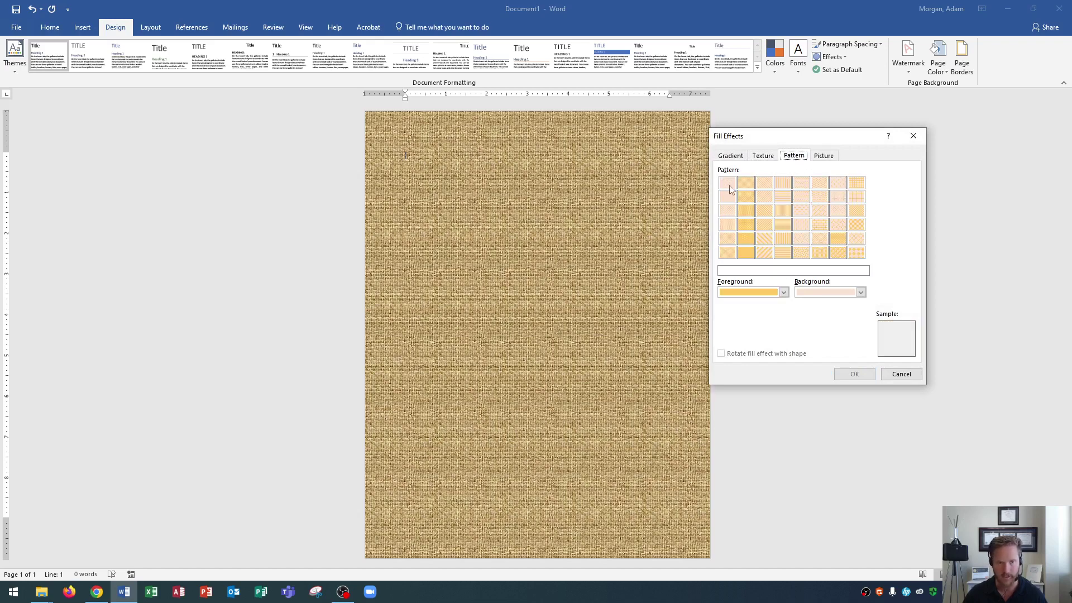
click(777, 183)
click(800, 183)
click(816, 183)
click(831, 183)
click(855, 184)
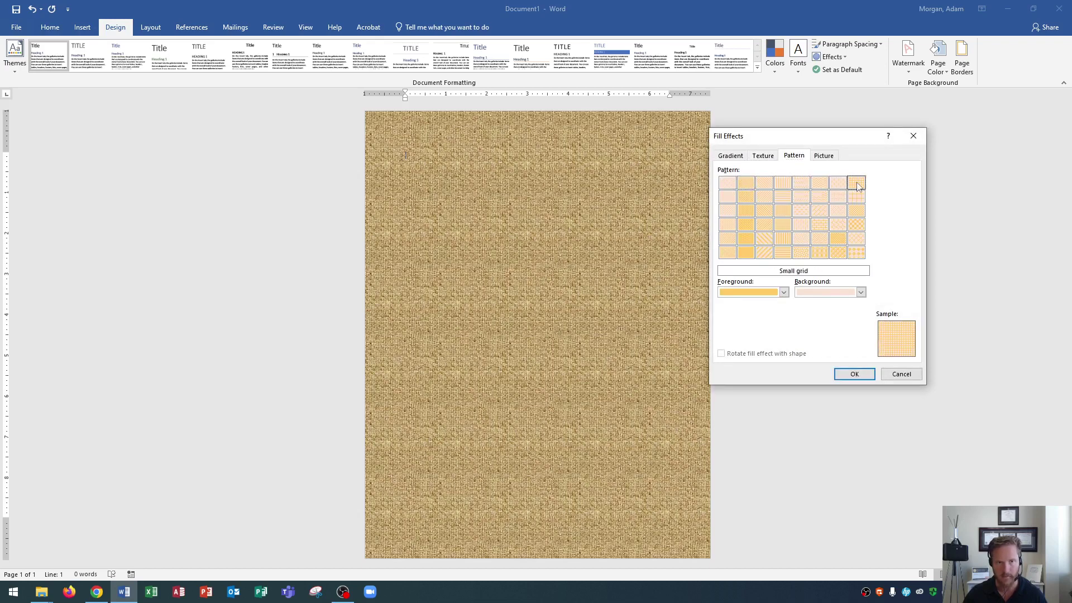
click(858, 198)
click(783, 198)
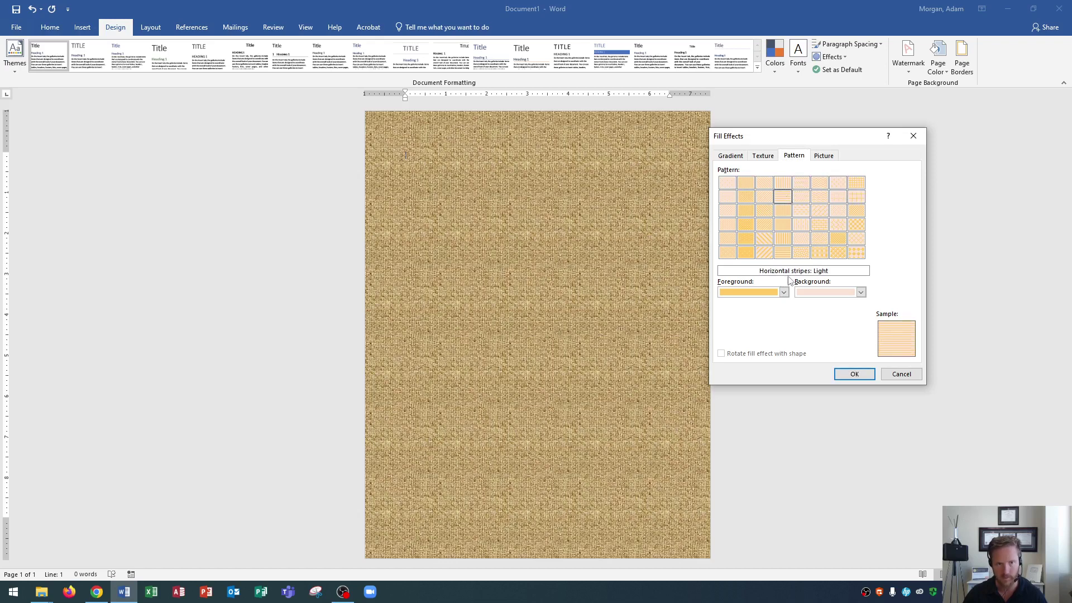
Set the pattern's foreground to light blue and background to light orange, and apply it to the page
click(784, 293)
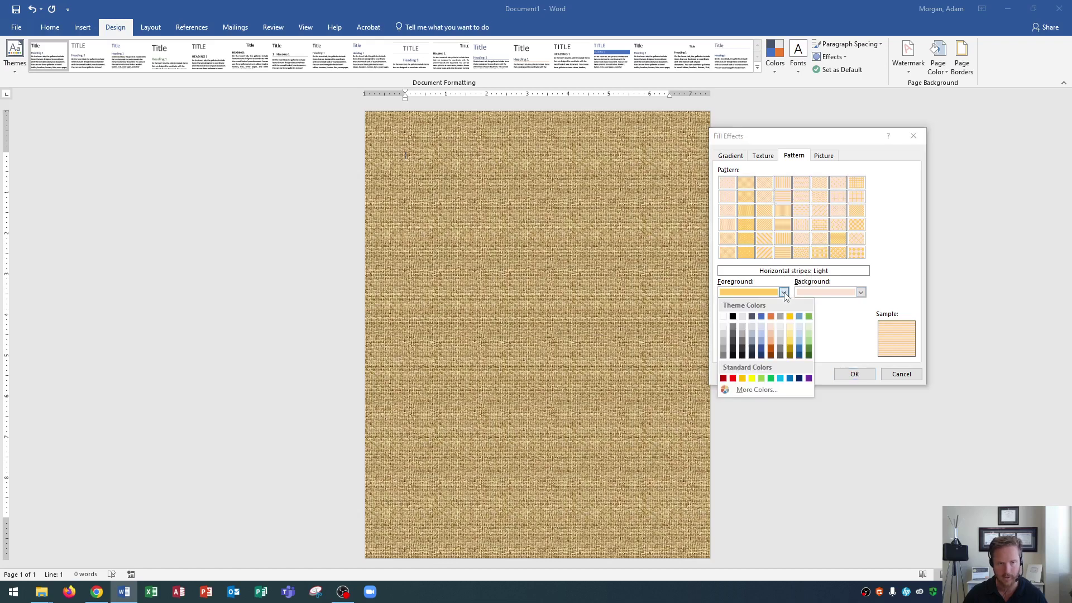
click(763, 325)
click(860, 293)
click(847, 326)
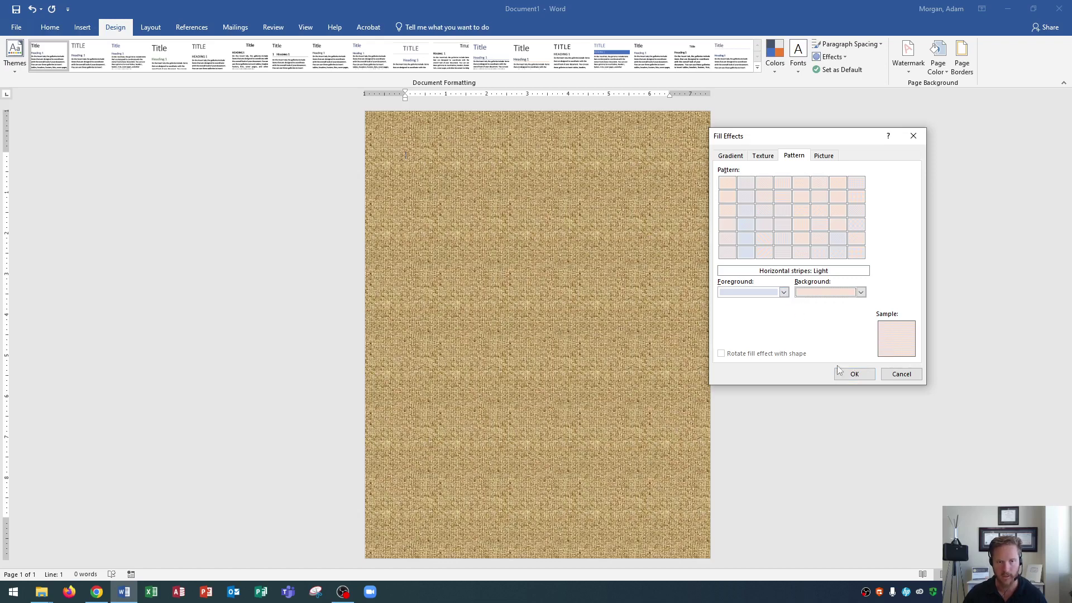
click(852, 374)
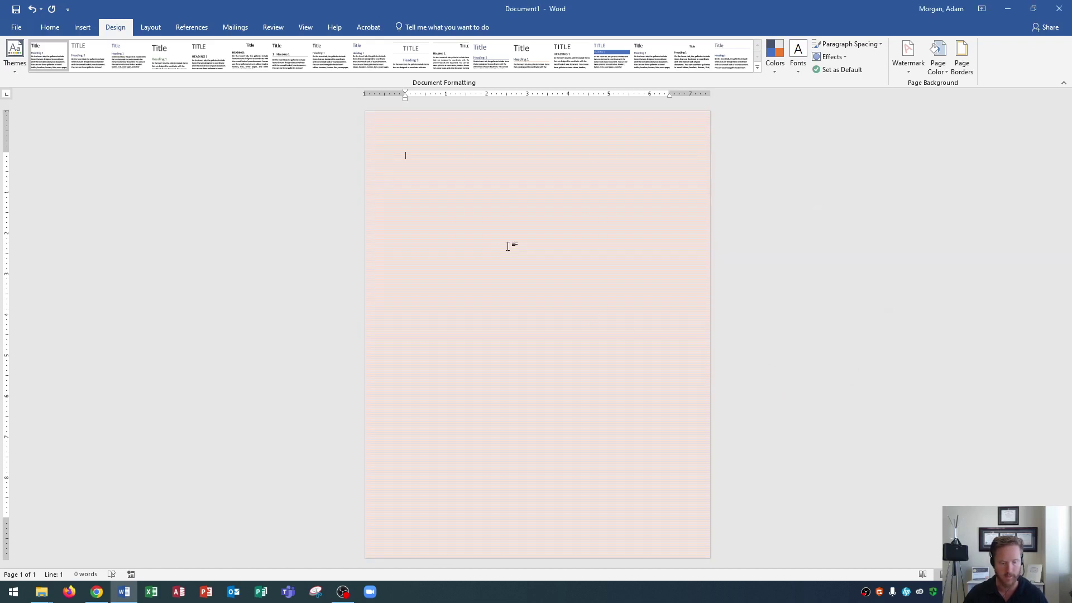
Enter the sample text "egegeg" on the patterned page and delete it again
text(egegeg)
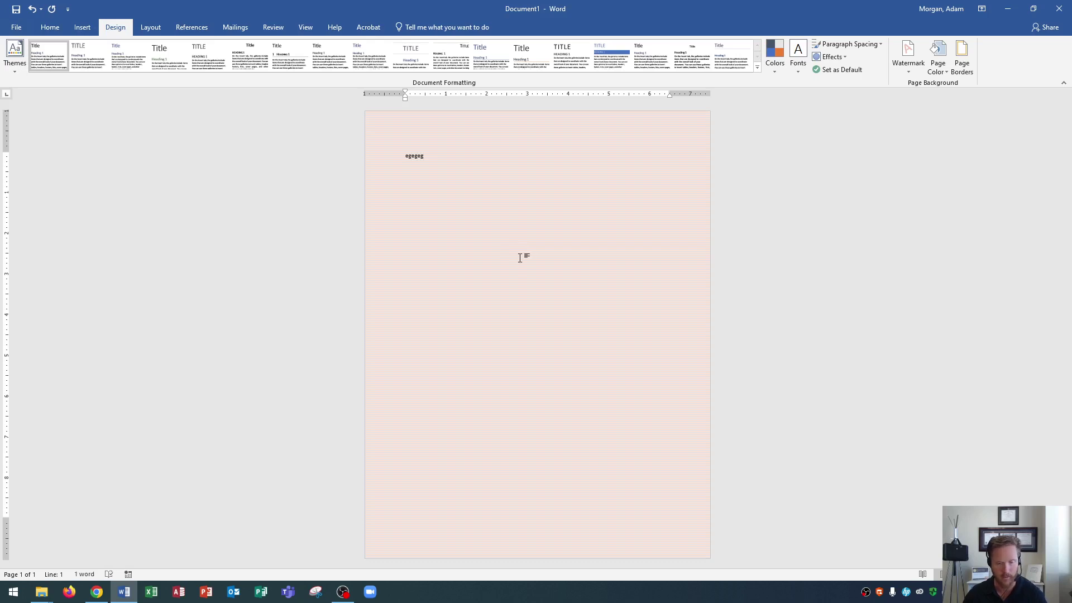
key(BackSpace)
key(BackSpace)
key(BackSpace)
key(BackSpace)
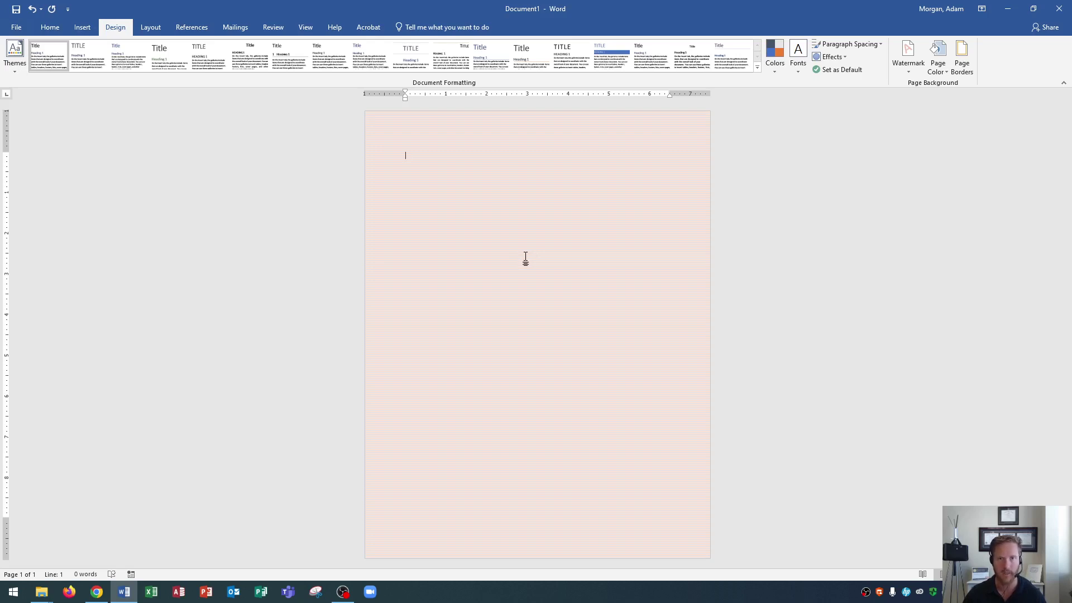
Fill the page background with the Clouds picture from the Desktop folder
click(939, 75)
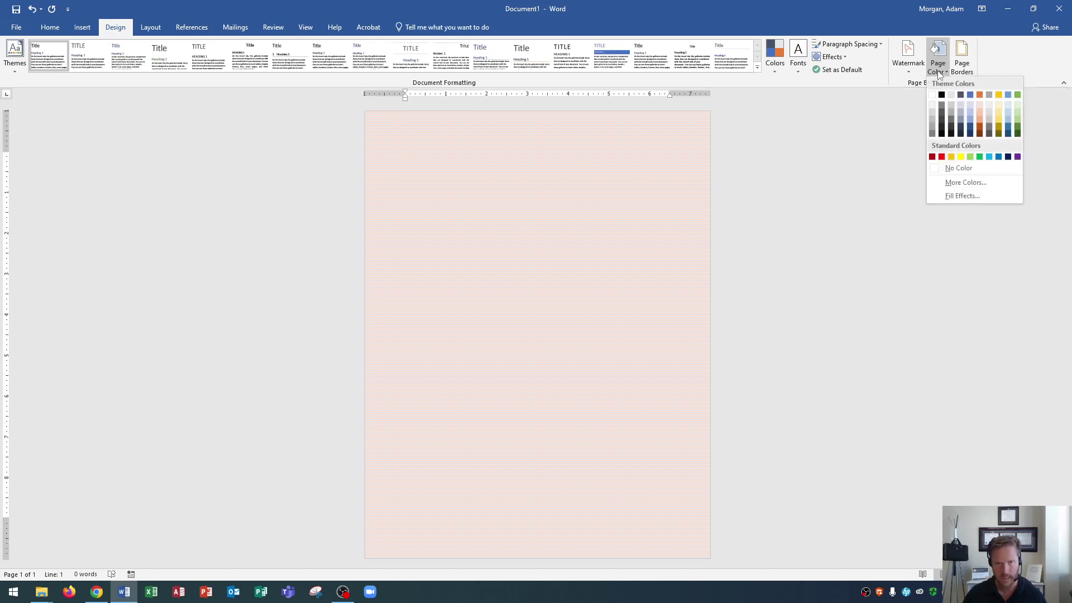
click(954, 197)
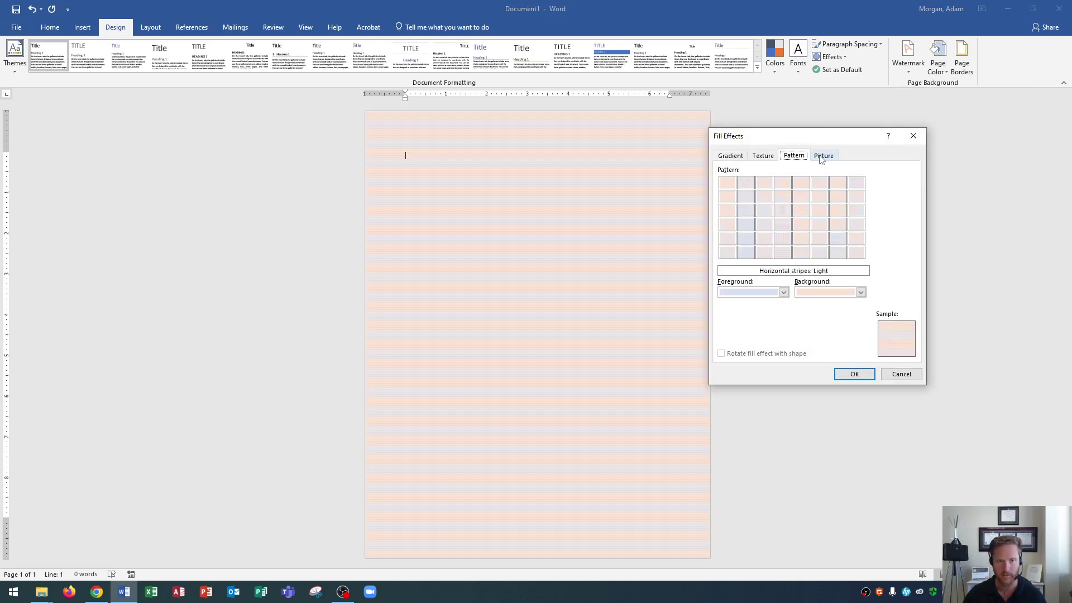
click(822, 157)
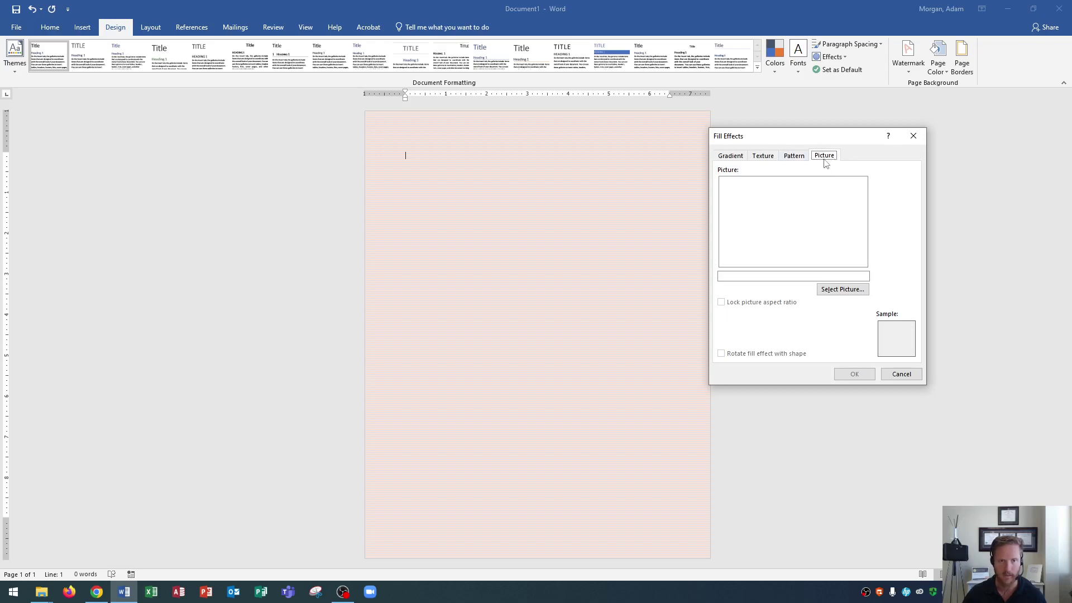
click(842, 289)
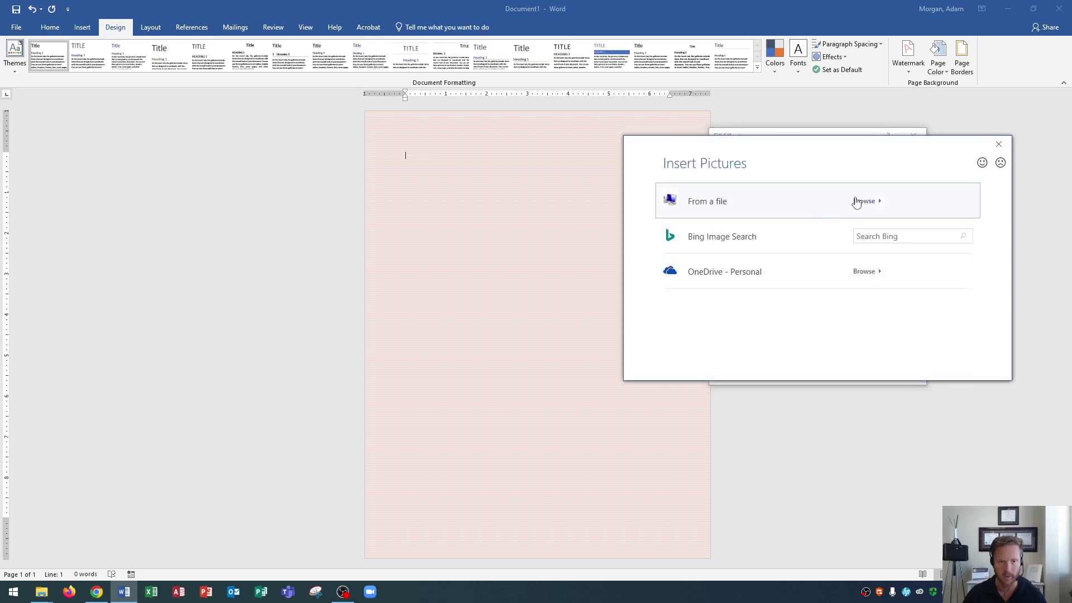
click(998, 144)
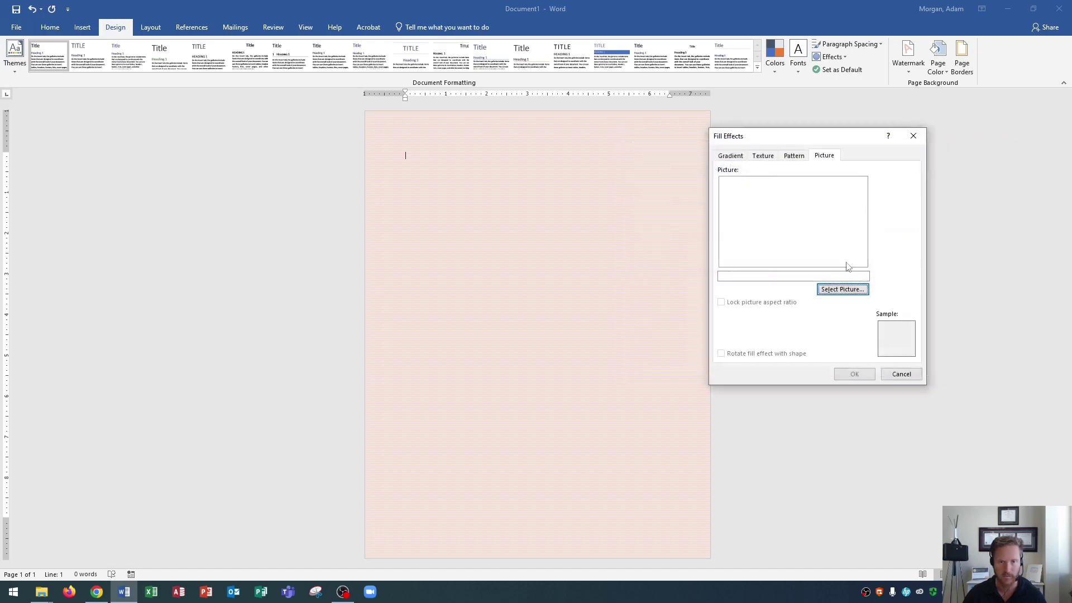
click(842, 289)
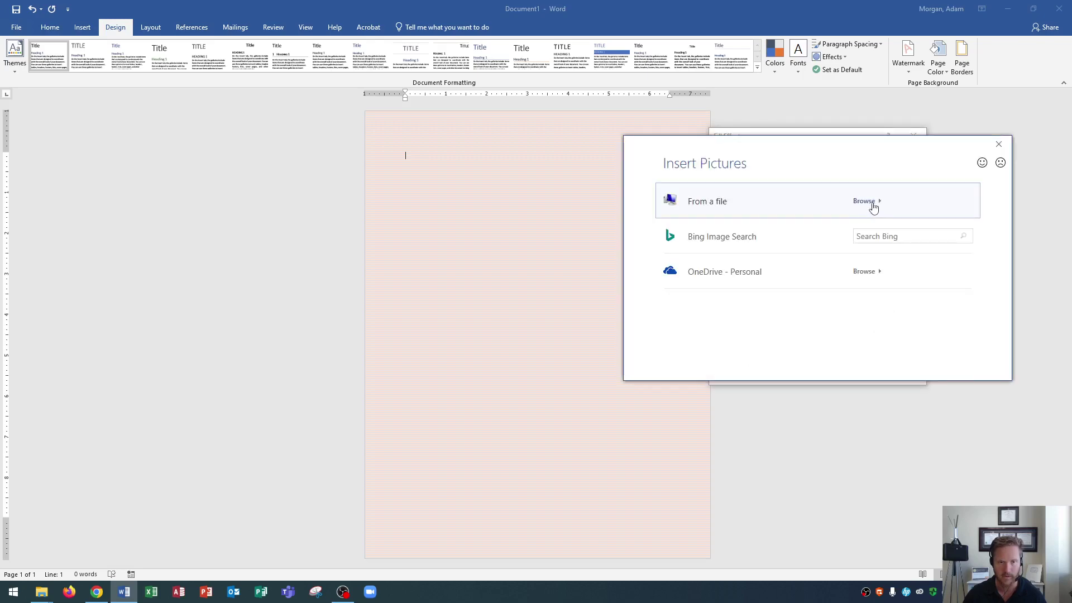
click(872, 205)
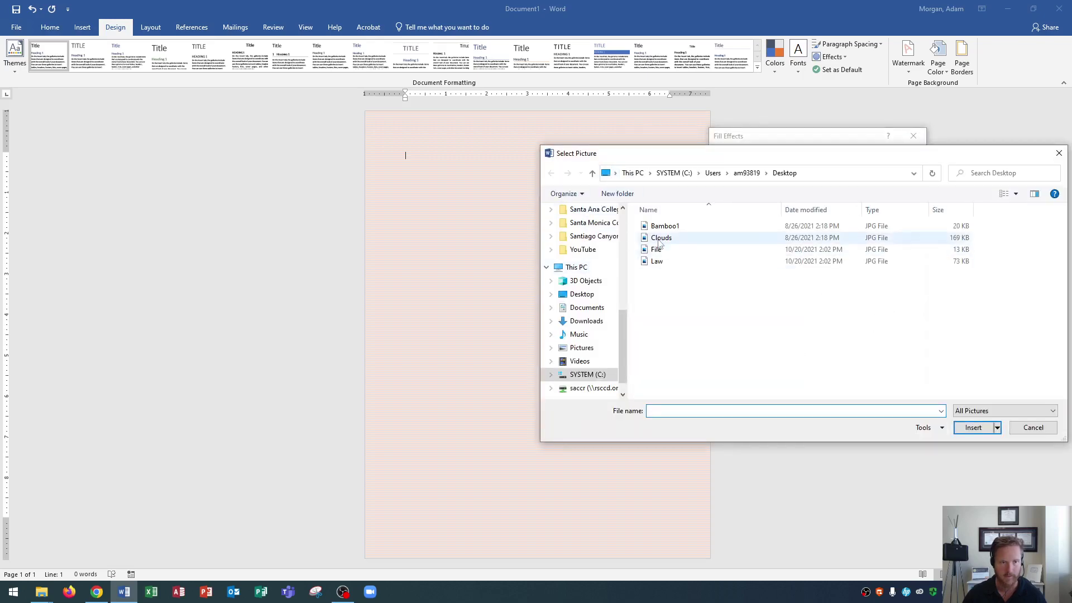
double_click(661, 238)
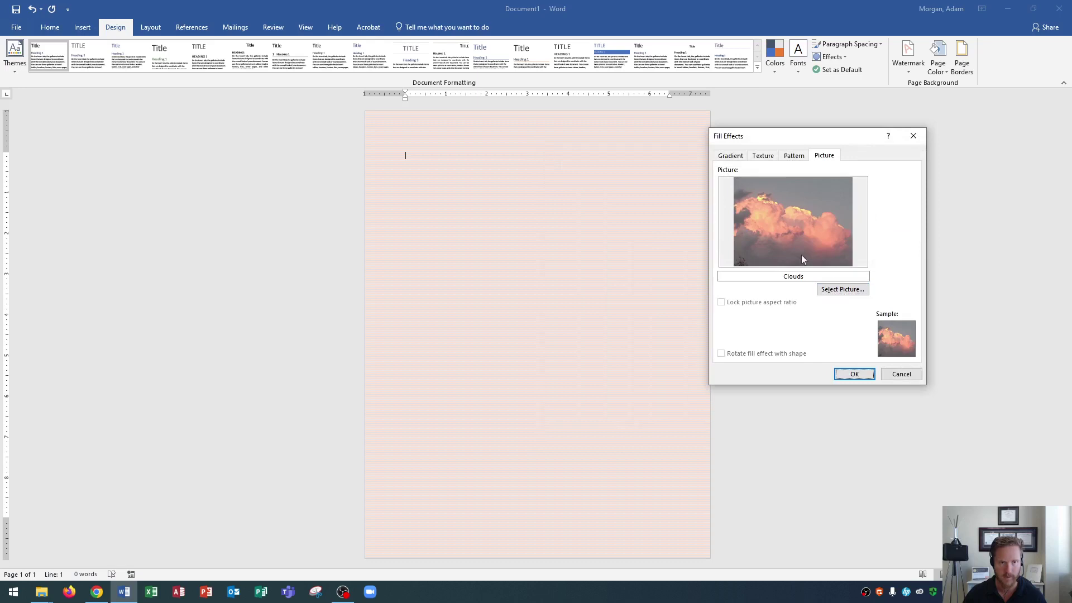
click(855, 374)
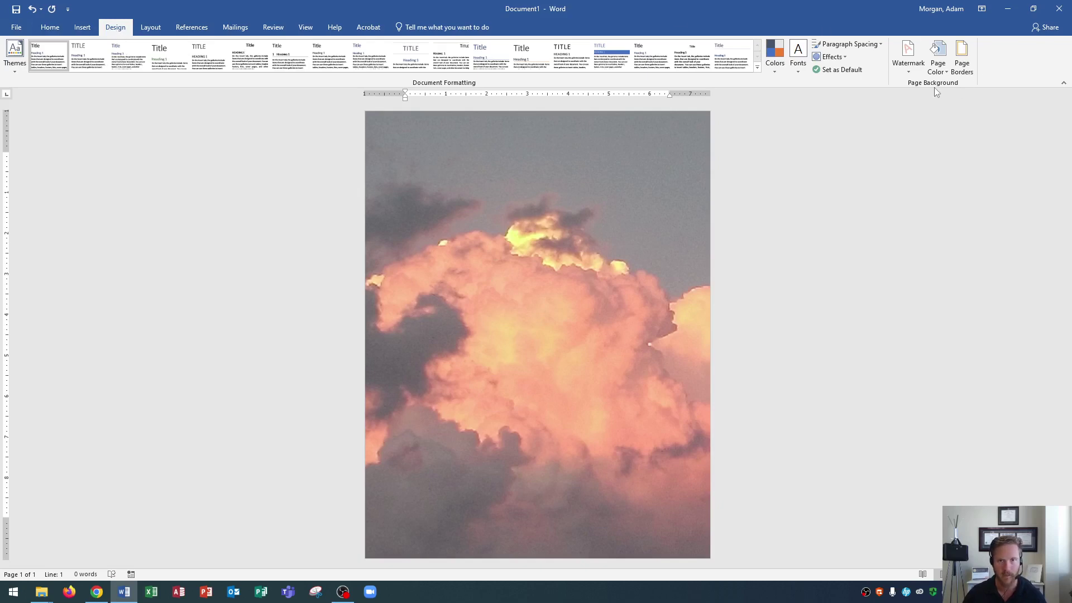
Remove the picture background from the page by setting the page color to No Color
click(939, 68)
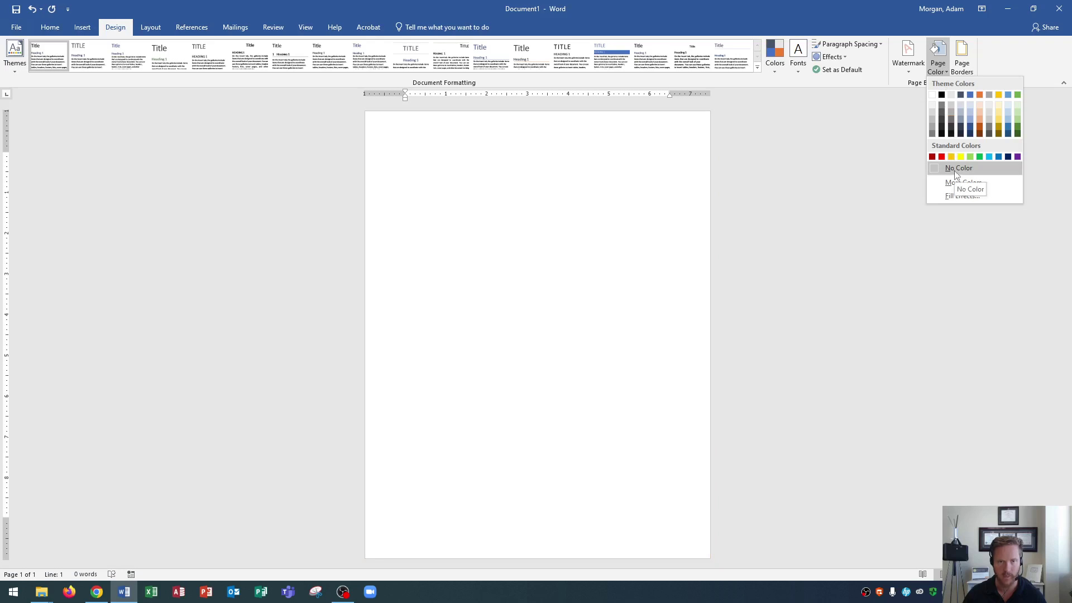
click(953, 168)
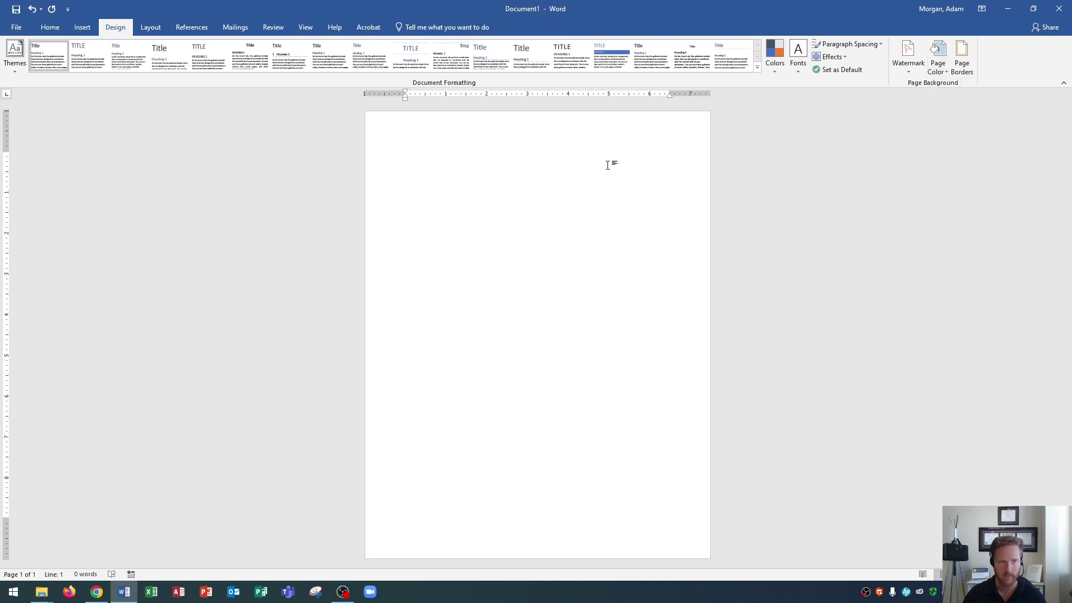
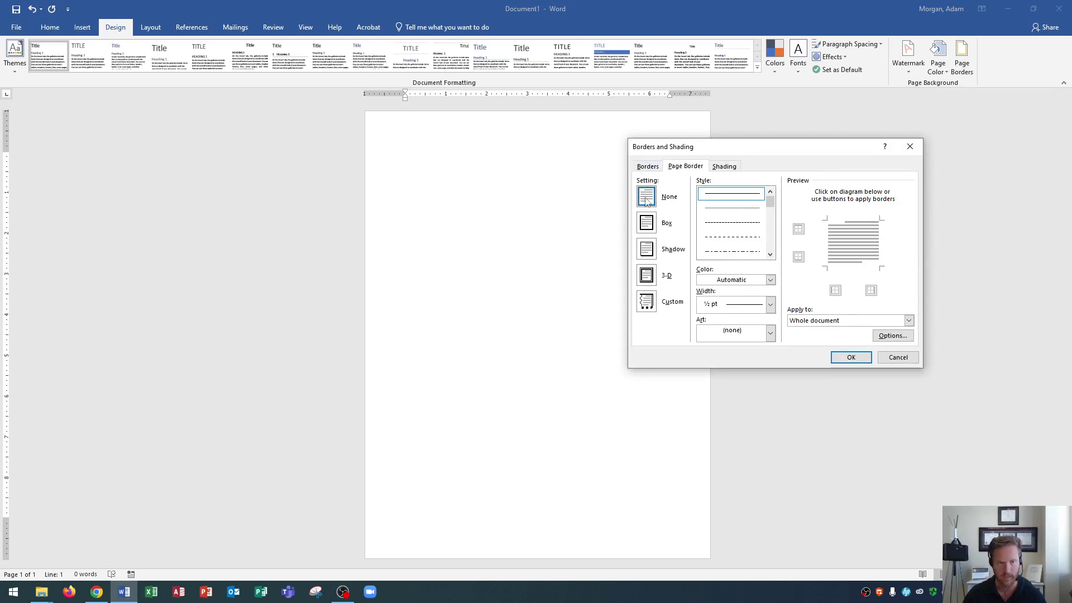
Try the Box, Shadow, 3-D and Custom page border settings, and choose Shadow for the whole document
click(648, 225)
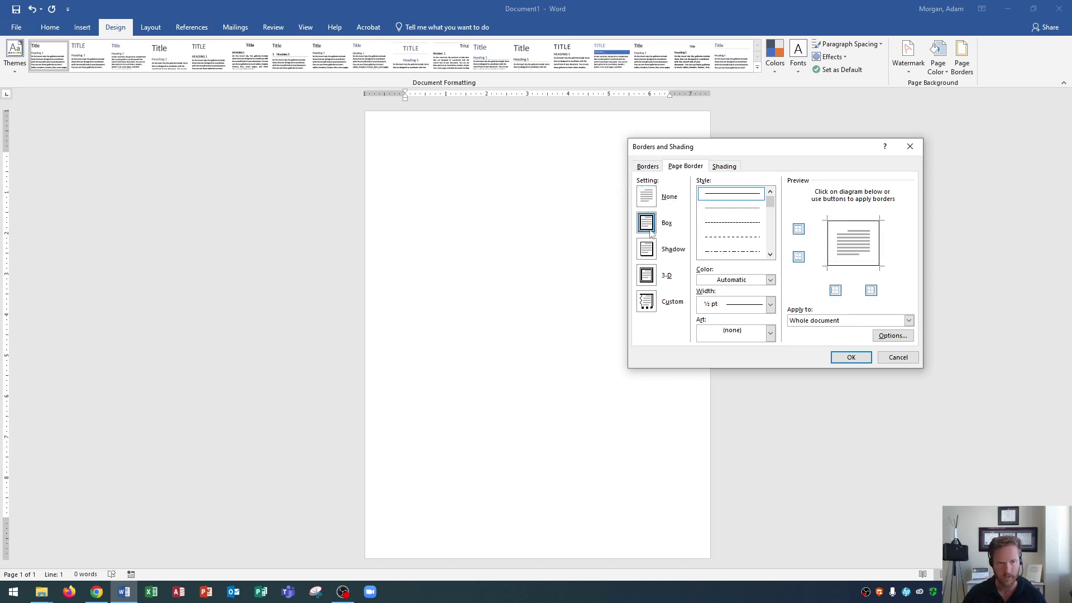
click(651, 254)
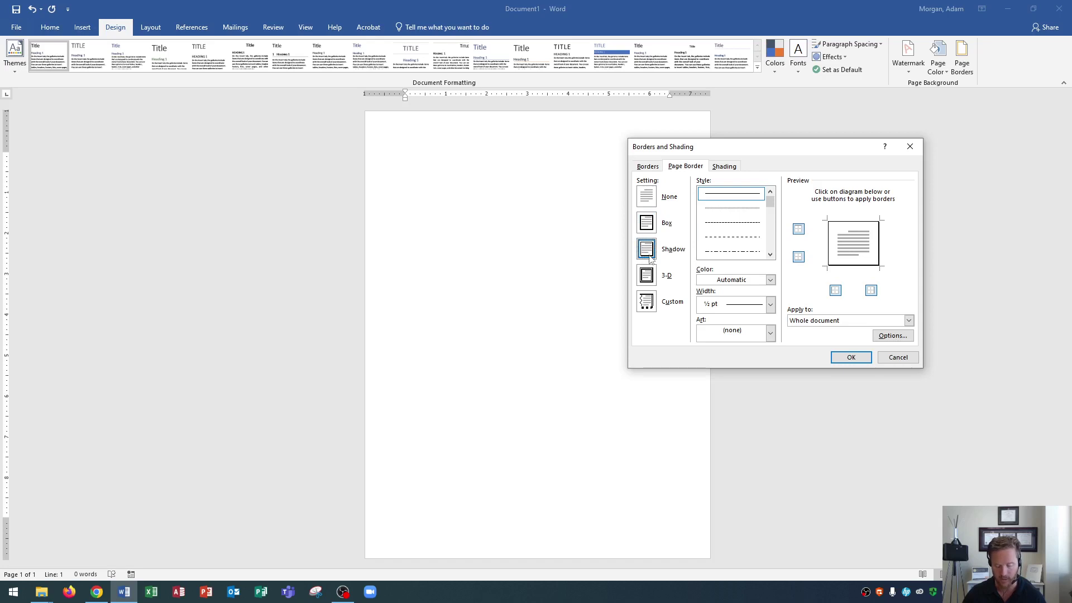
click(646, 279)
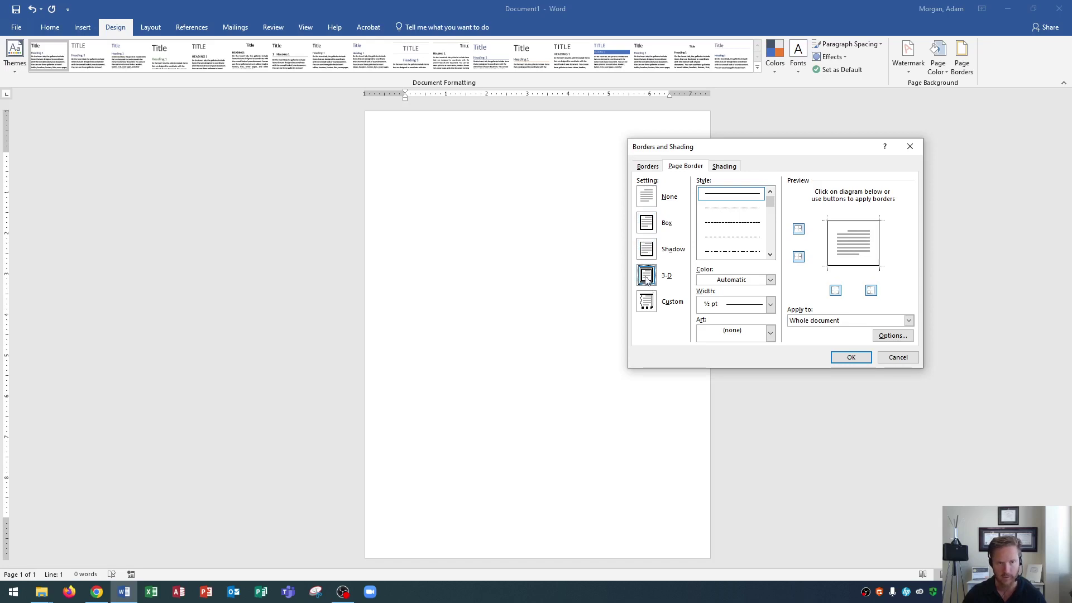
click(647, 300)
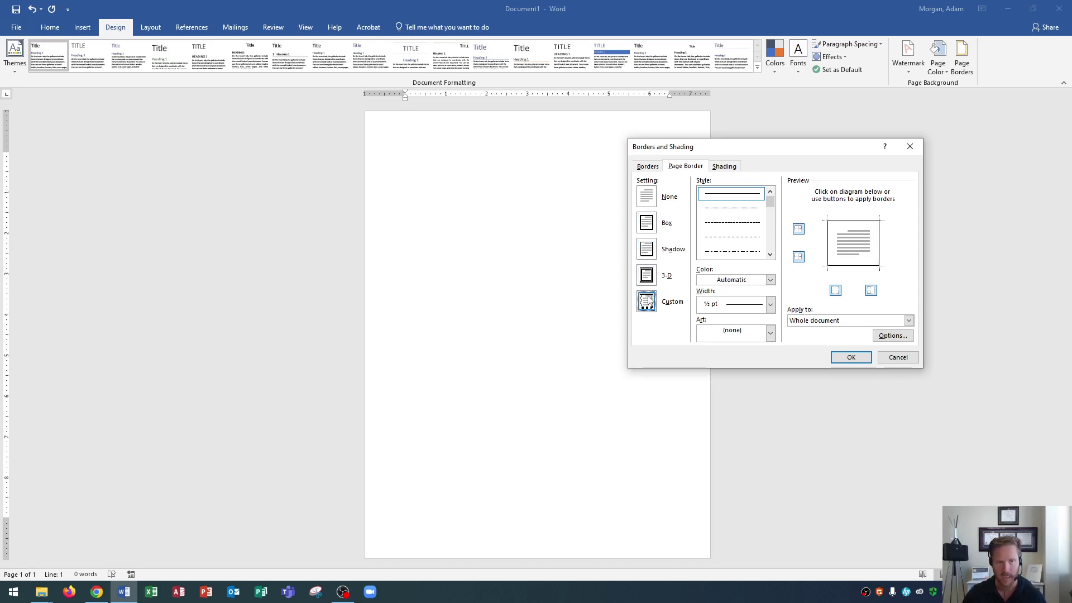
click(649, 254)
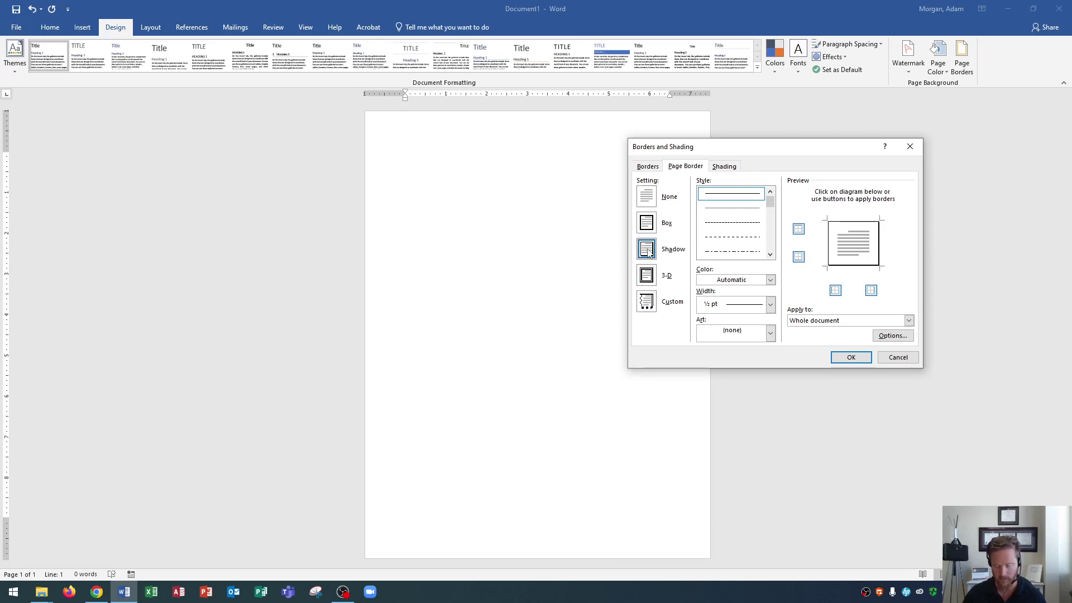
Try several dashed line styles for the page border and choose the double-line style
click(720, 208)
click(720, 223)
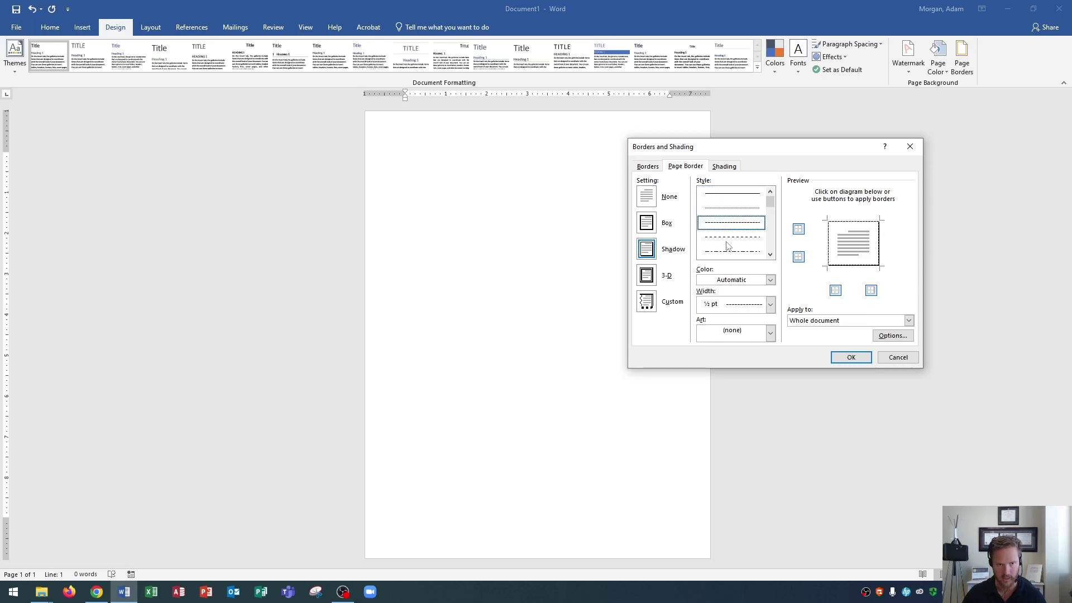
click(731, 239)
click(770, 254)
click(771, 255)
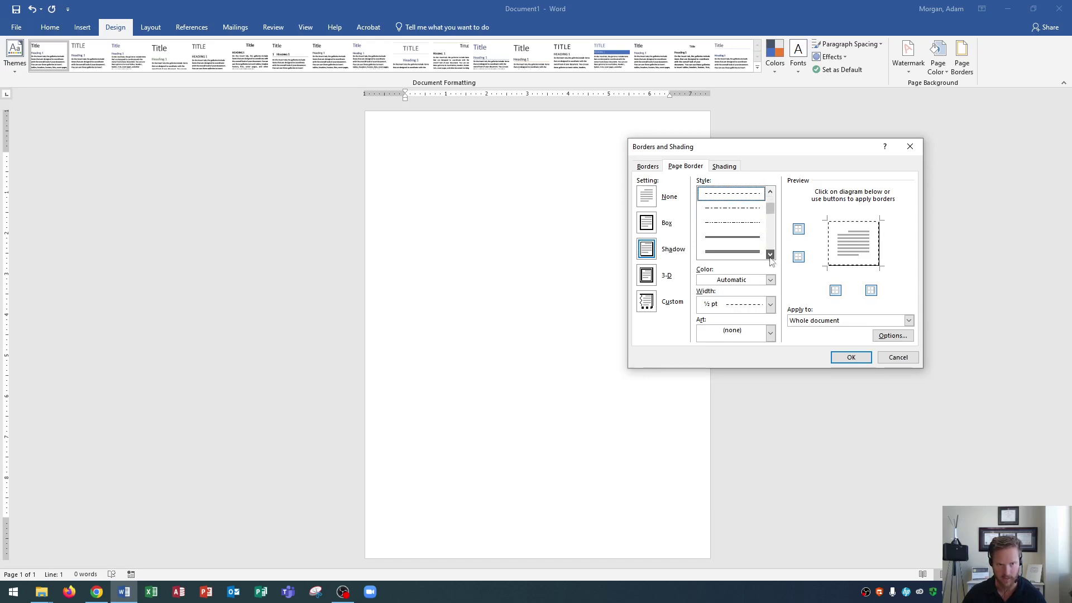
click(735, 251)
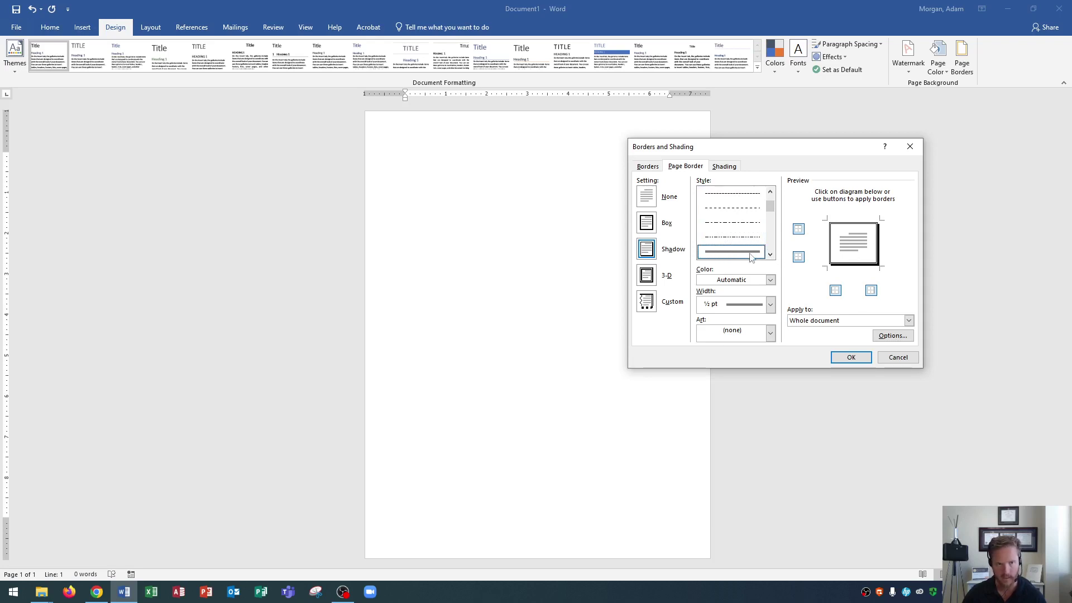
Color the page border dark blue, keep its width at ½ pt, apply it to the document, and inspect it up close
click(770, 281)
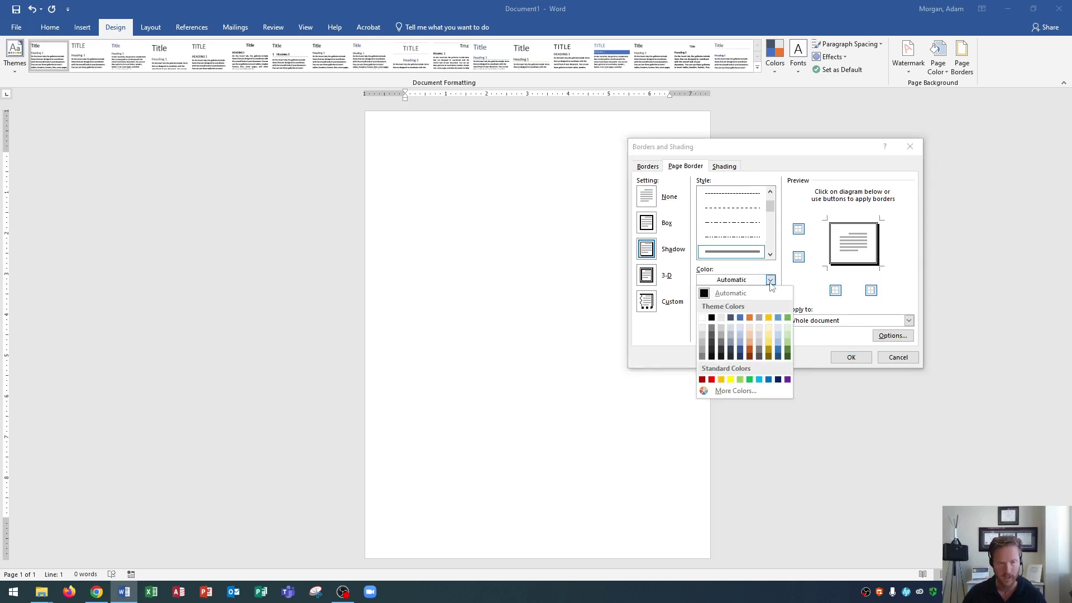
click(778, 380)
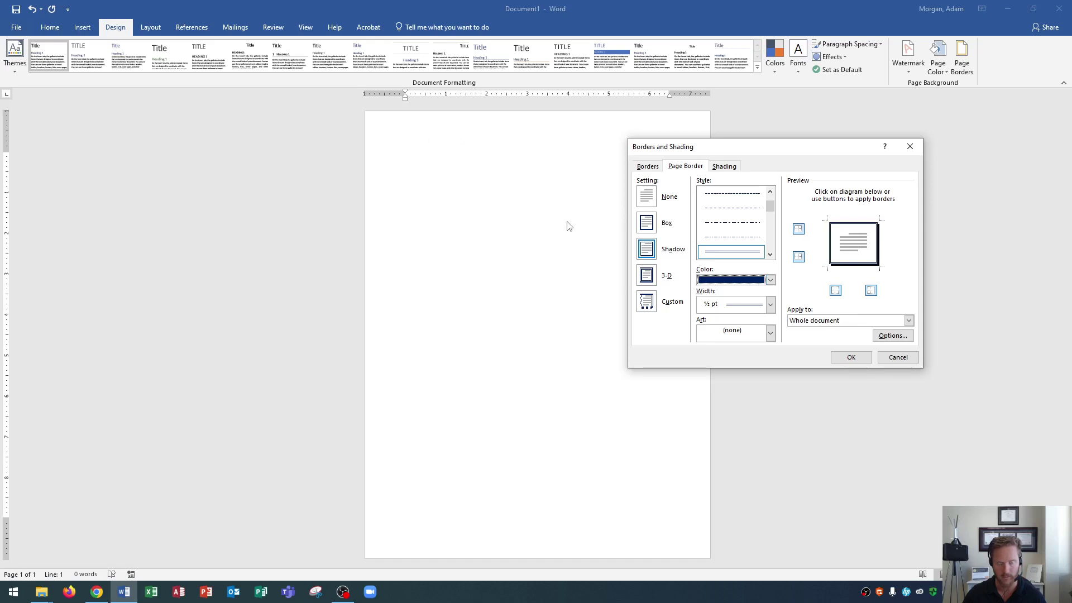
click(720, 308)
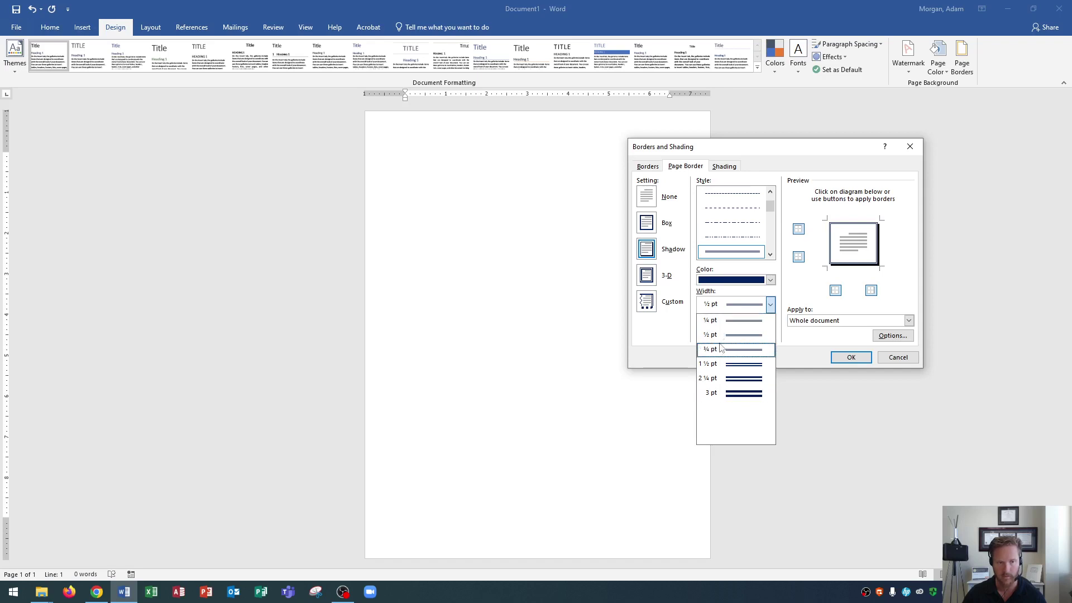
click(711, 308)
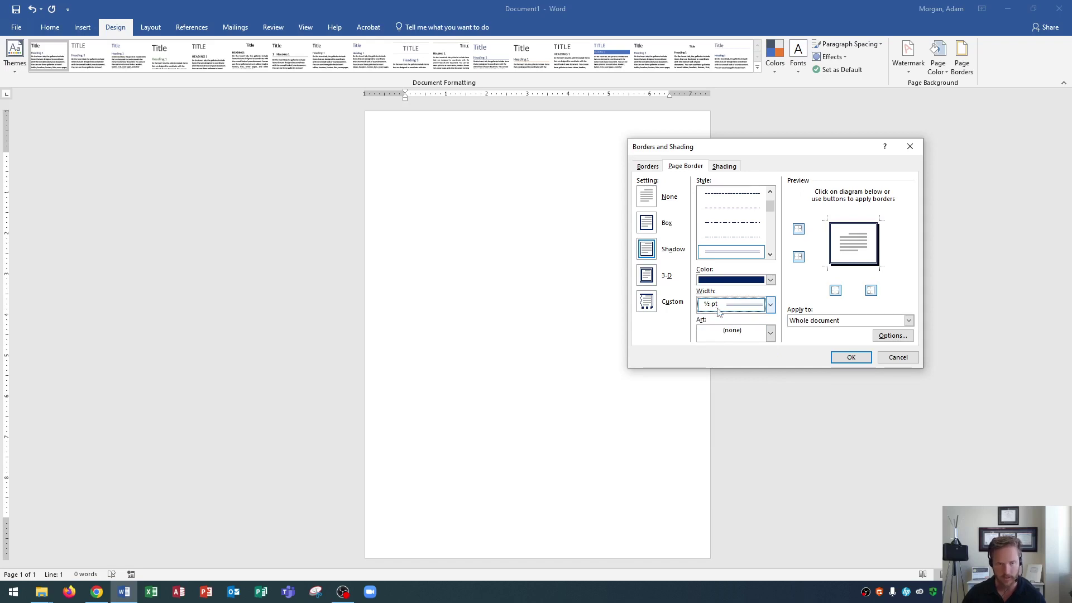
click(852, 359)
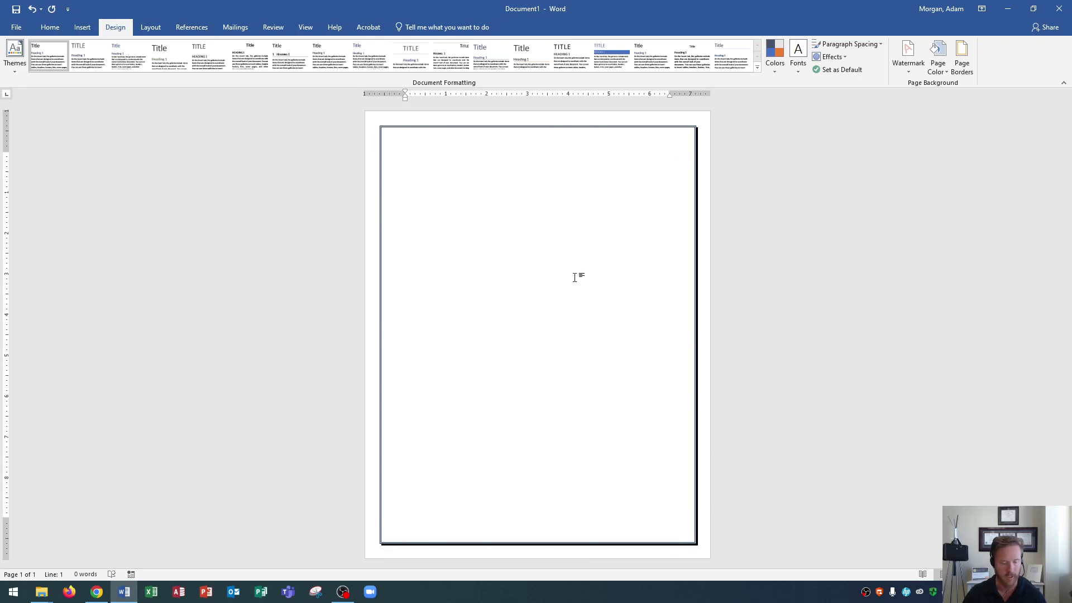
ctrl+scroll(572, 278, up, 7)
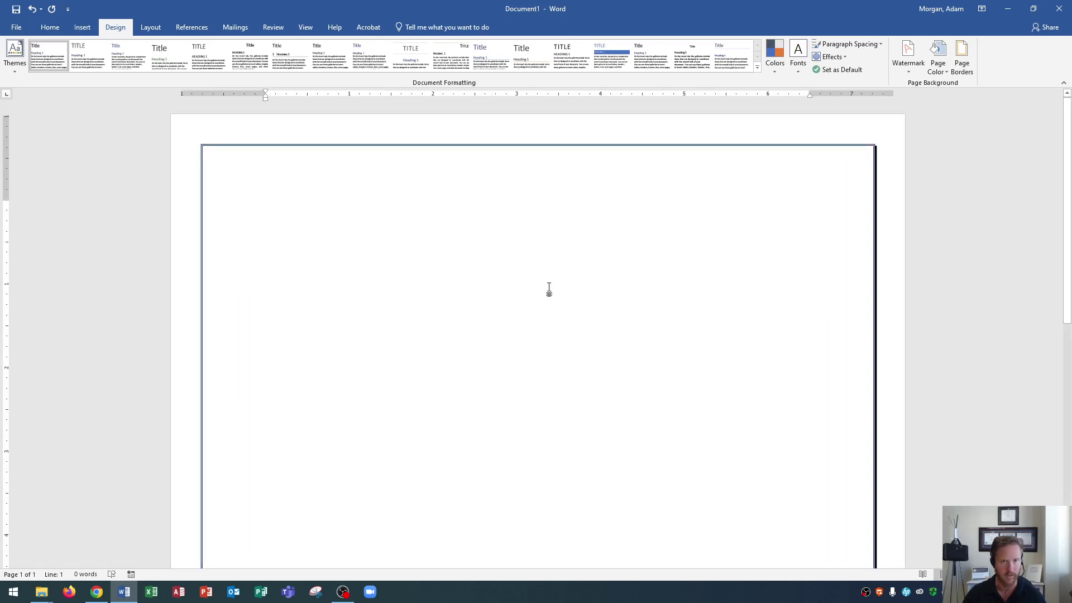
ctrl+scroll(549, 289, up, 3)
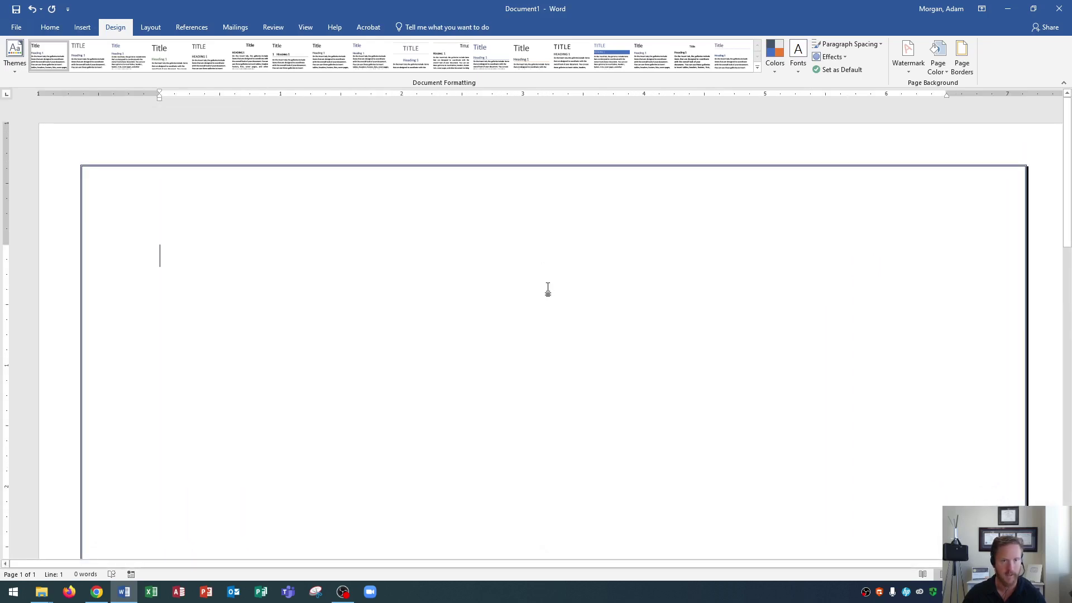
ctrl+scroll(551, 296, down, 3)
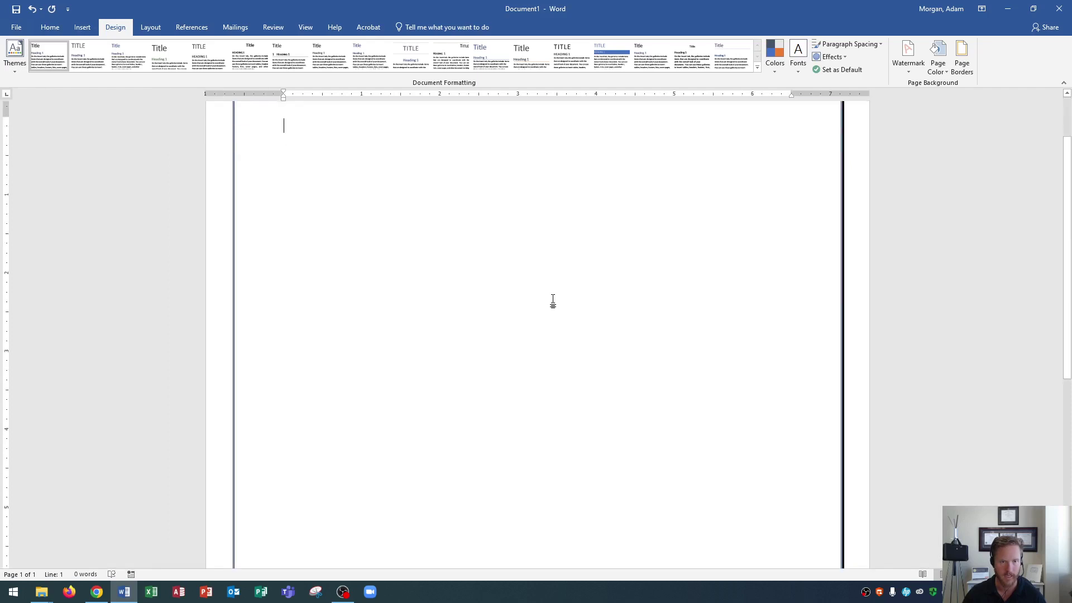
ctrl+scroll(553, 300, down, 5)
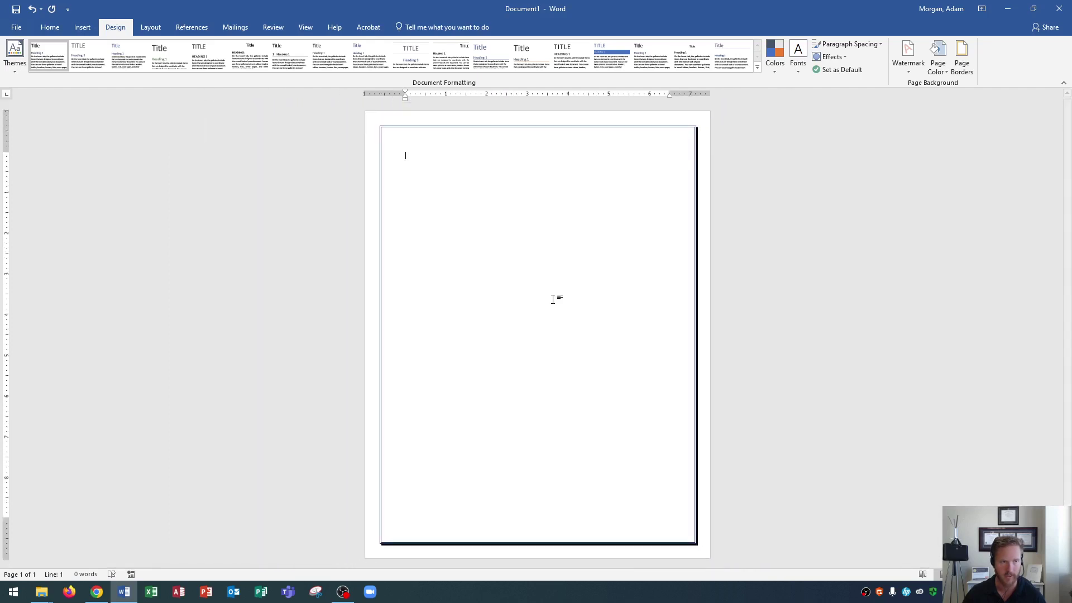